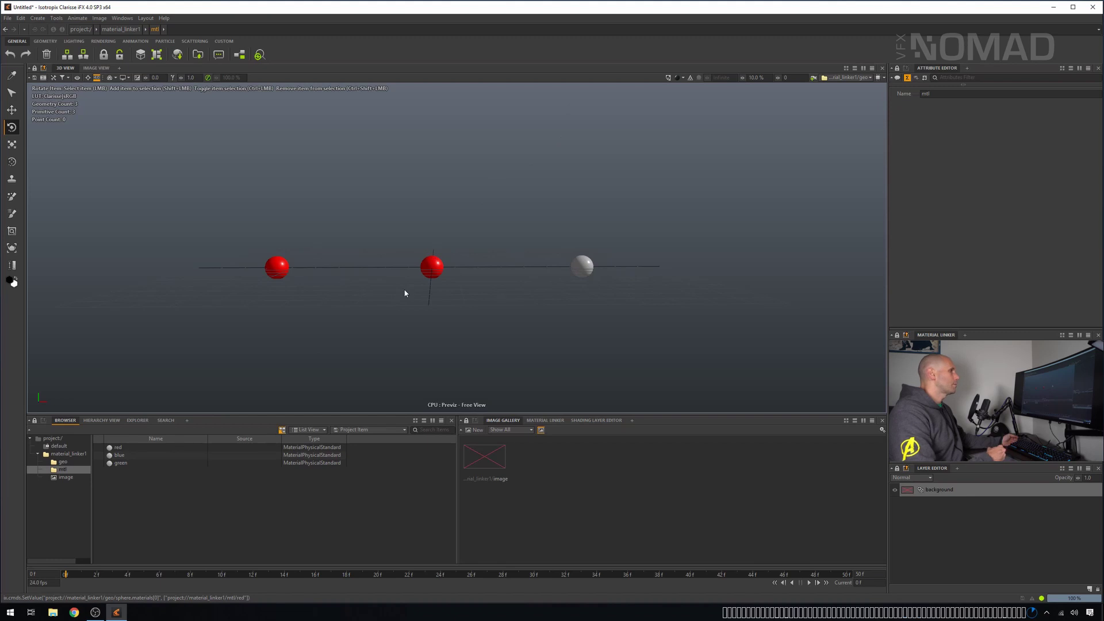
Step: Assign the red material to the surface shading group of the grey sphere using the Material Linker
{"action": "left_click", "coordinate": [551, 422]}
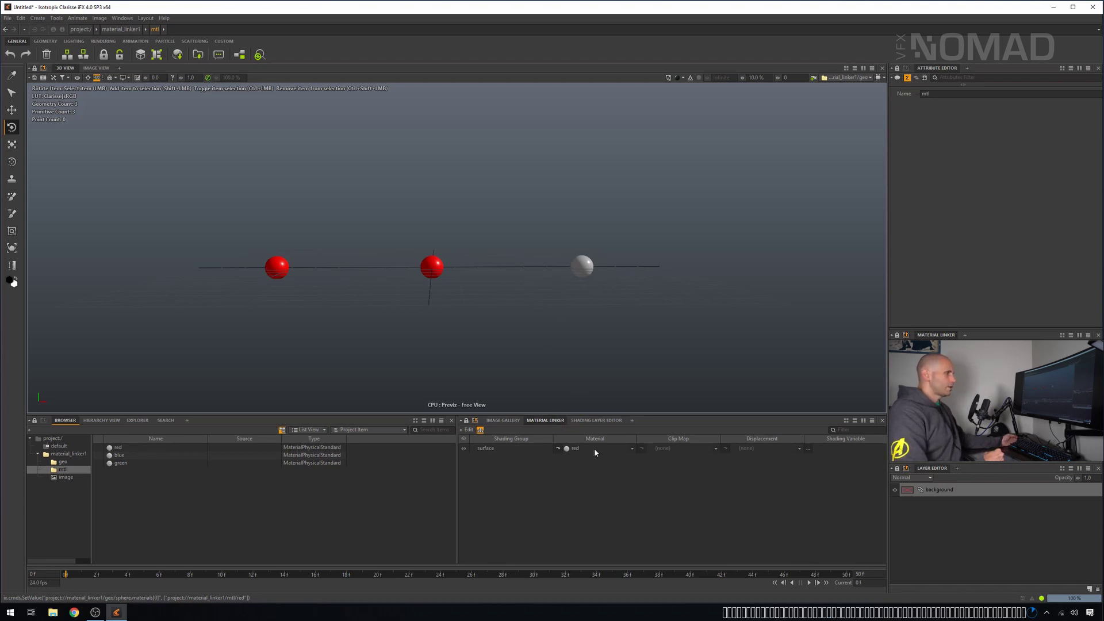
{"action": "left_click", "coordinate": [582, 266]}
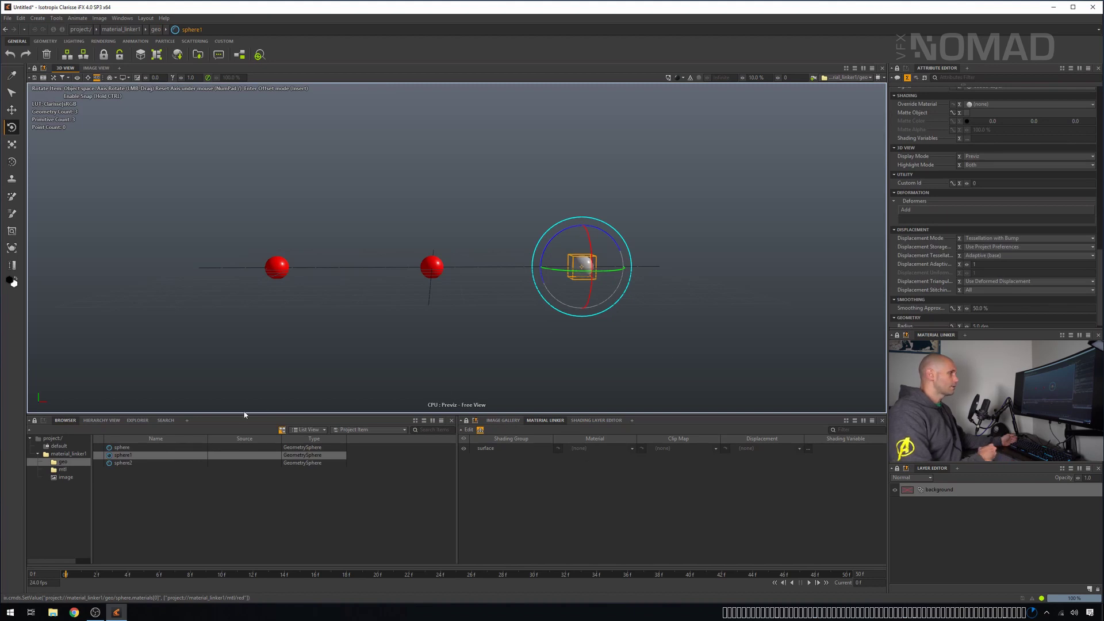
{"action": "left_click", "coordinate": [585, 449]}
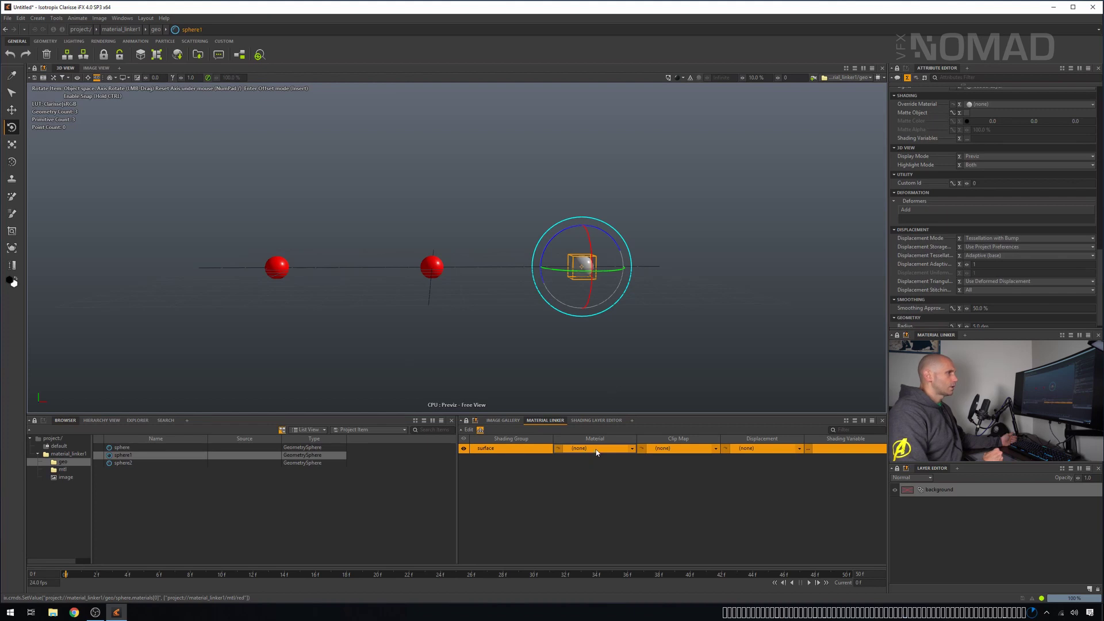
{"action": "left_click", "coordinate": [596, 449]}
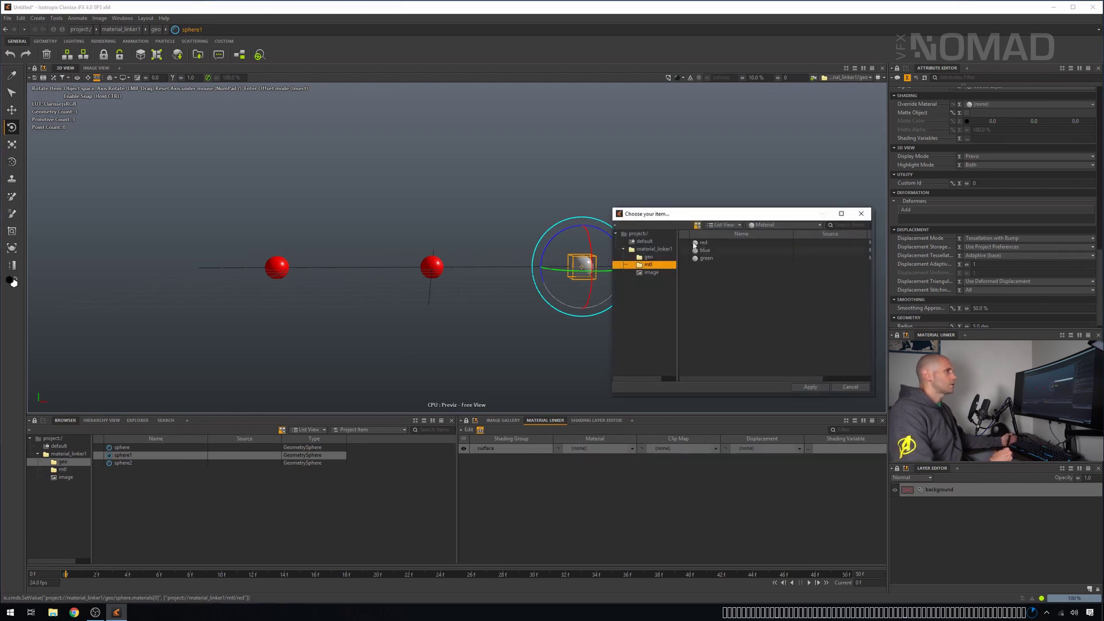
{"action": "left_click", "coordinate": [696, 242]}
{"action": "left_click", "coordinate": [809, 387]}
{"action": "left_click", "coordinate": [679, 262]}
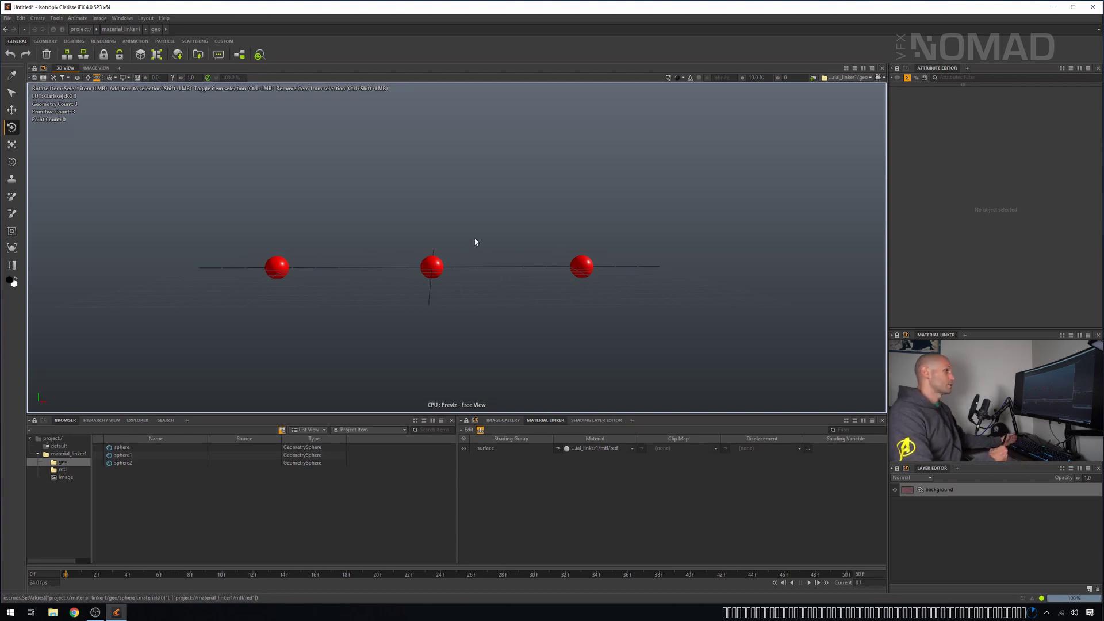
Step: Set the middle sphere's override material to blue
{"action": "left_click_drag", "start_coordinate": [493, 212], "coordinate": [388, 349]}
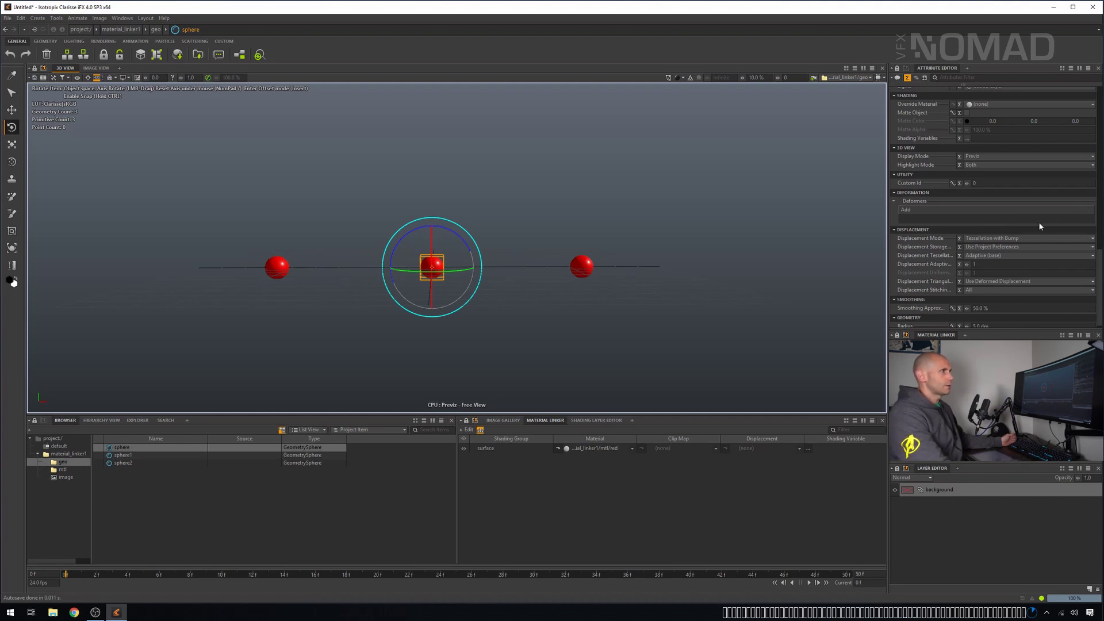
{"action": "scroll", "coordinate": [1043, 227], "scroll_direction": "up", "scroll_amount": 5}
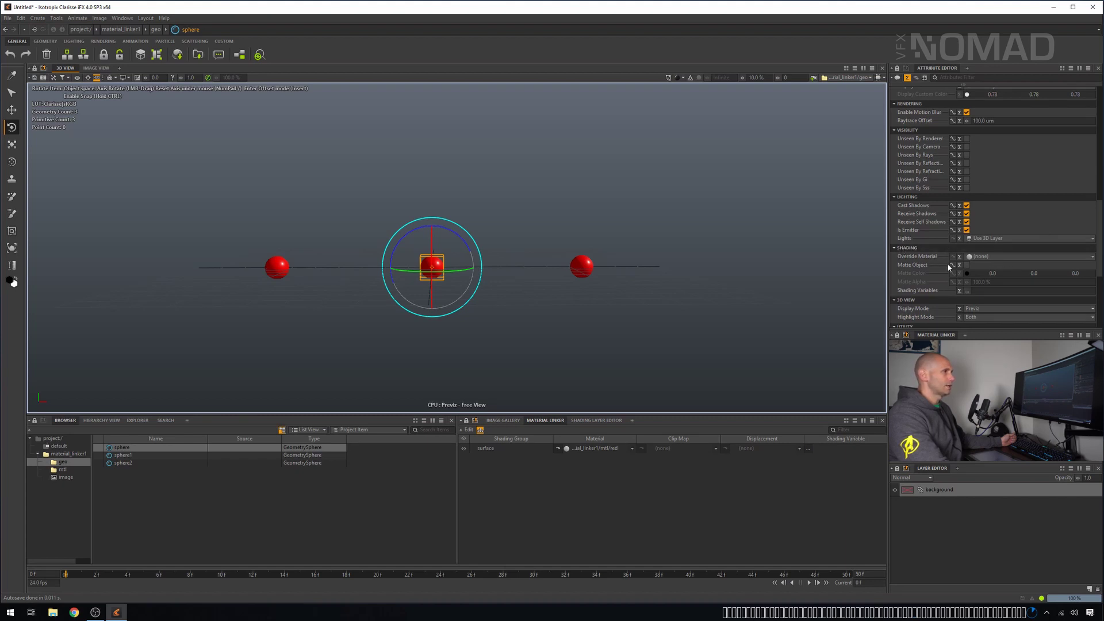
{"action": "left_click", "coordinate": [991, 260]}
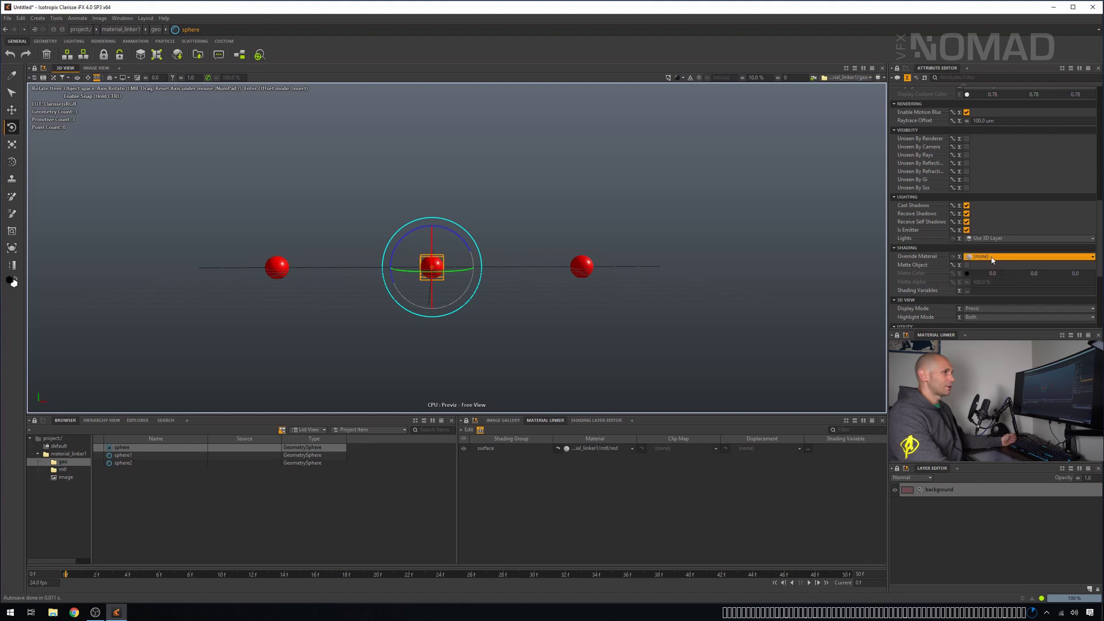
{"action": "left_click", "coordinate": [647, 265]}
{"action": "left_click", "coordinate": [730, 251]}
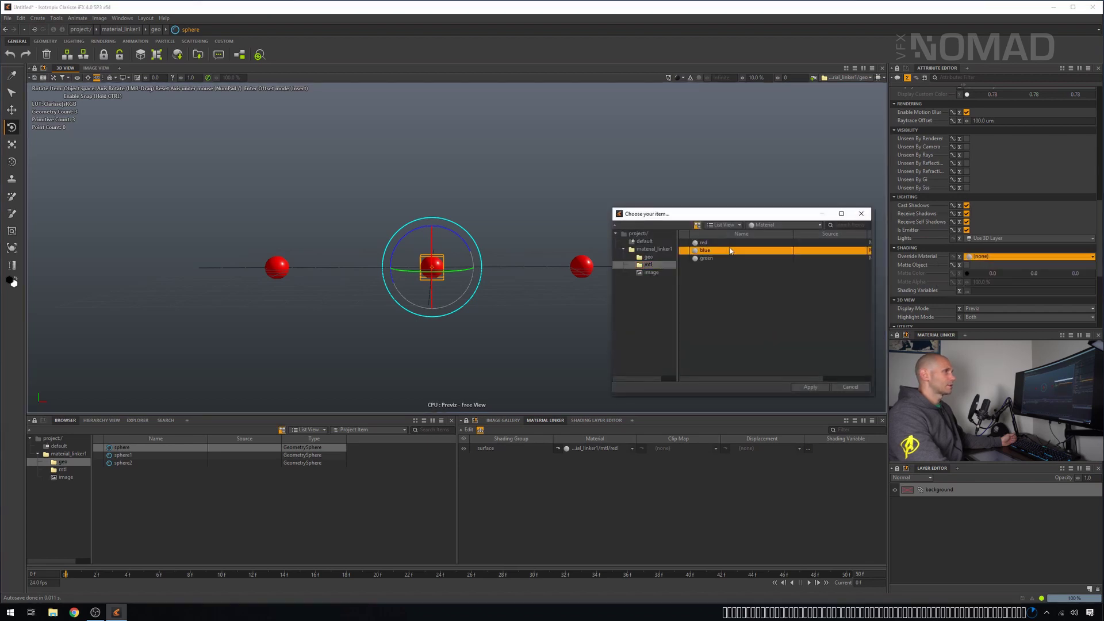
{"action": "left_click", "coordinate": [811, 387]}
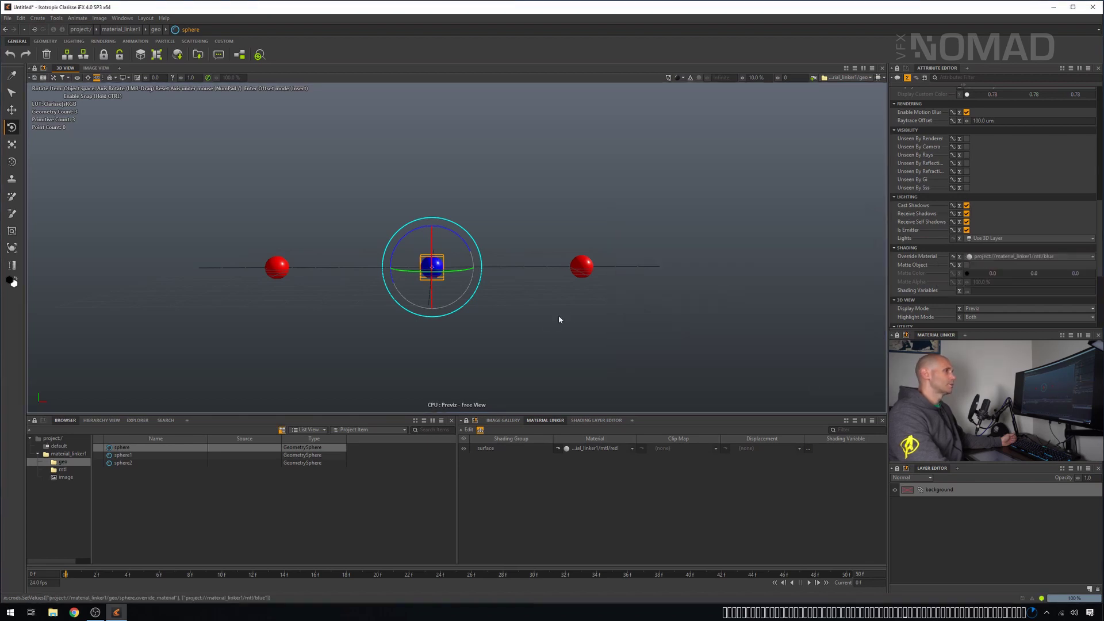
{"action": "left_click", "coordinate": [532, 202]}
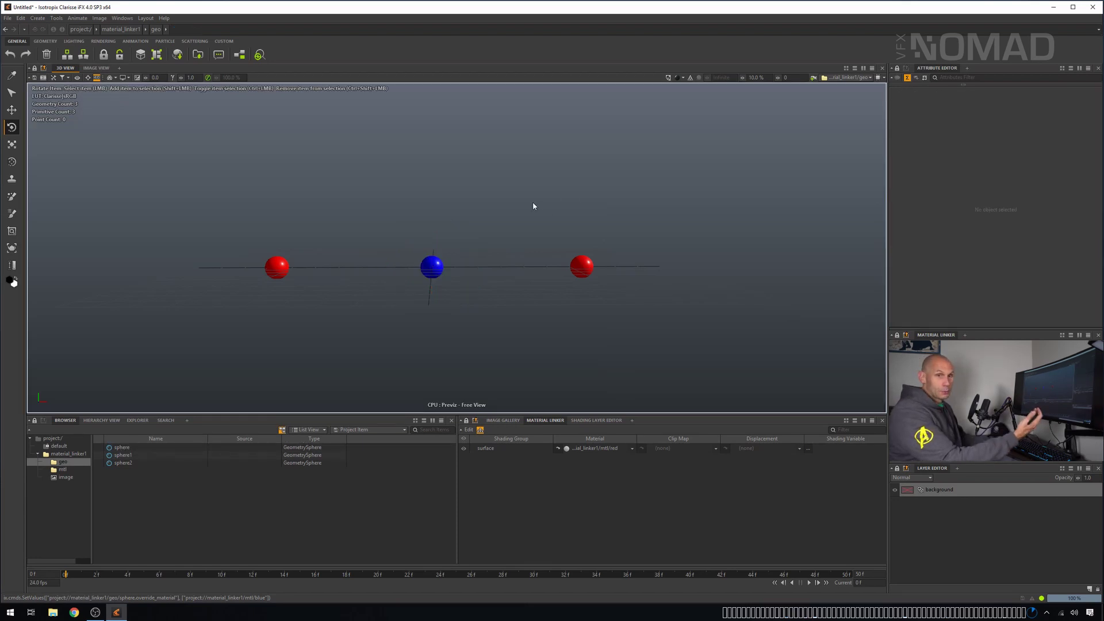
Step: Clear the override material of the middle sphere
{"action": "left_click_drag", "start_coordinate": [465, 222], "coordinate": [415, 318]}
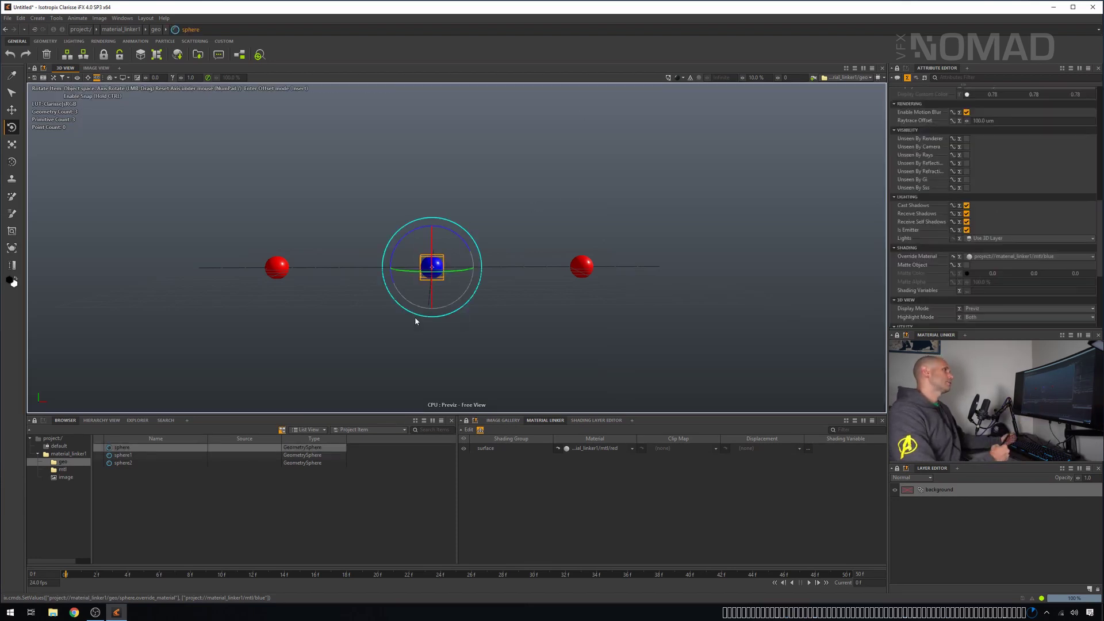
{"action": "left_click_drag", "start_coordinate": [521, 165], "coordinate": [368, 358]}
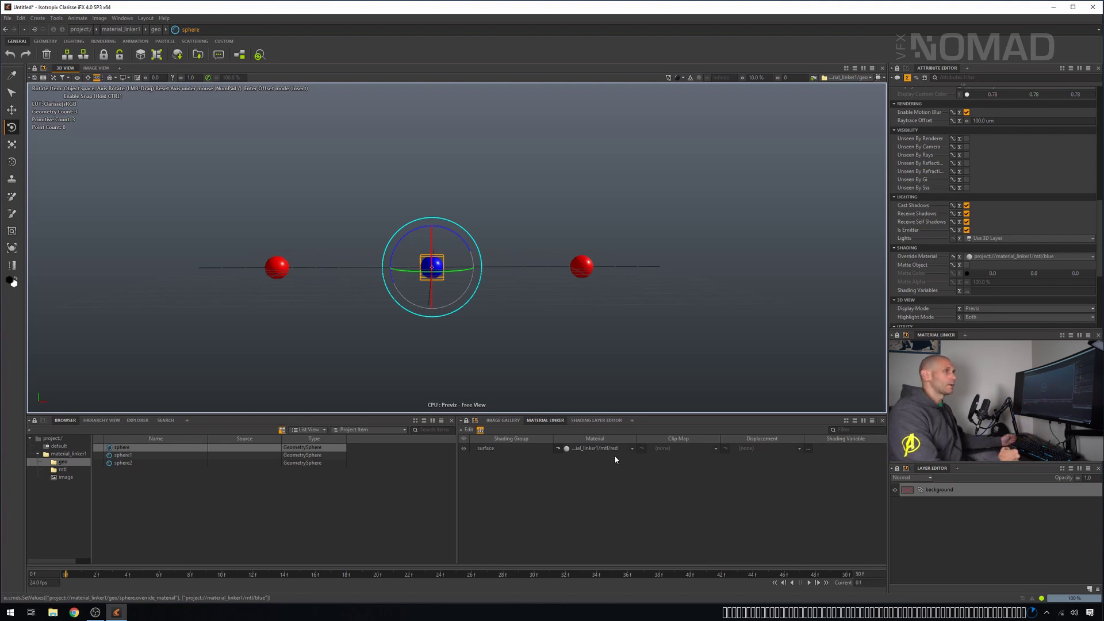
{"action": "left_click", "coordinate": [1011, 257]}
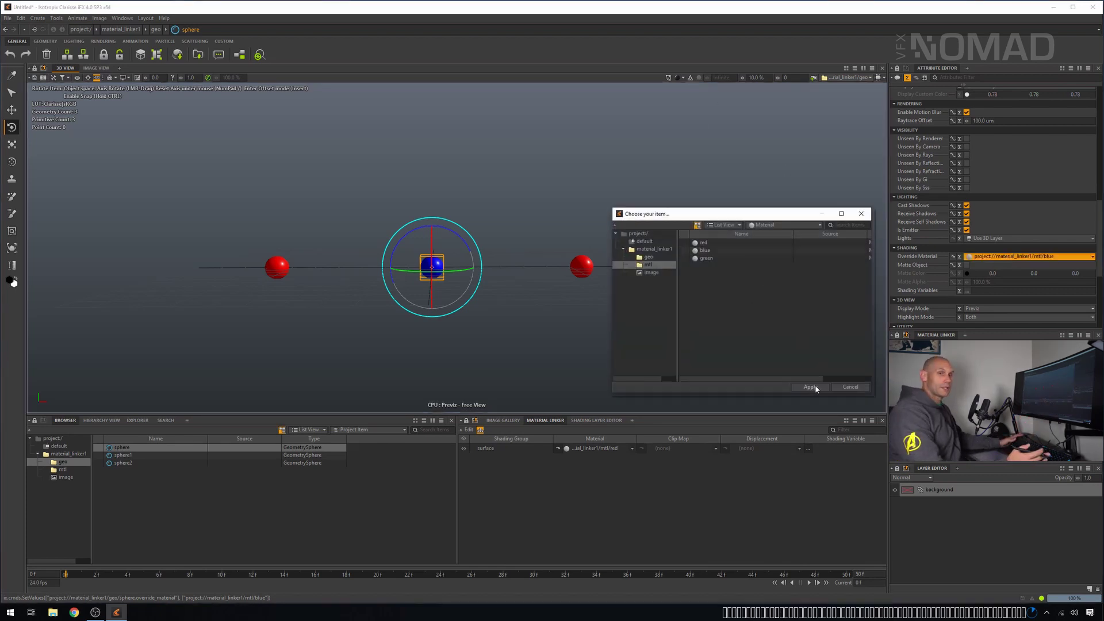
{"action": "left_click", "coordinate": [851, 386]}
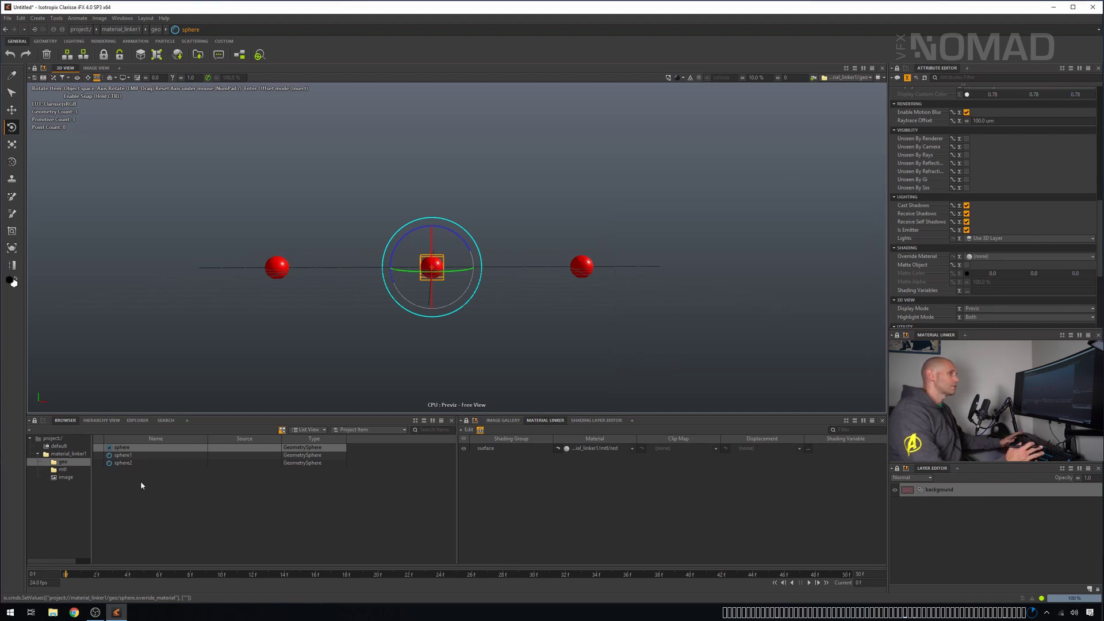
Step: Create a shading layer in the mtl context and show it in the Shading Layer Editor
{"action": "left_click", "coordinate": [64, 470]}
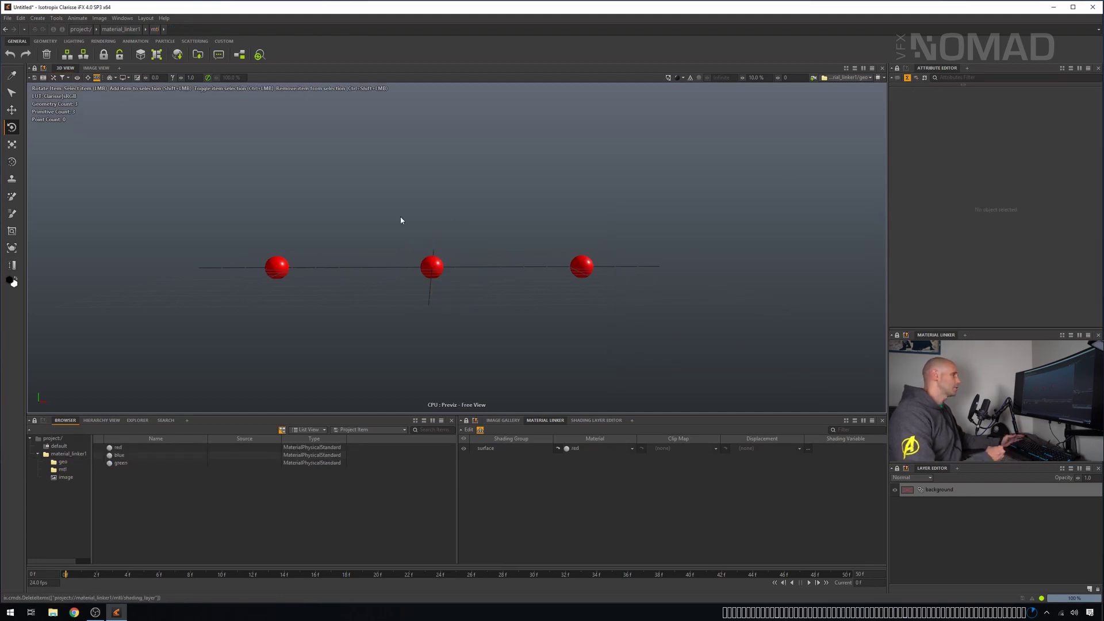
{"action": "right_click", "coordinate": [136, 491]}
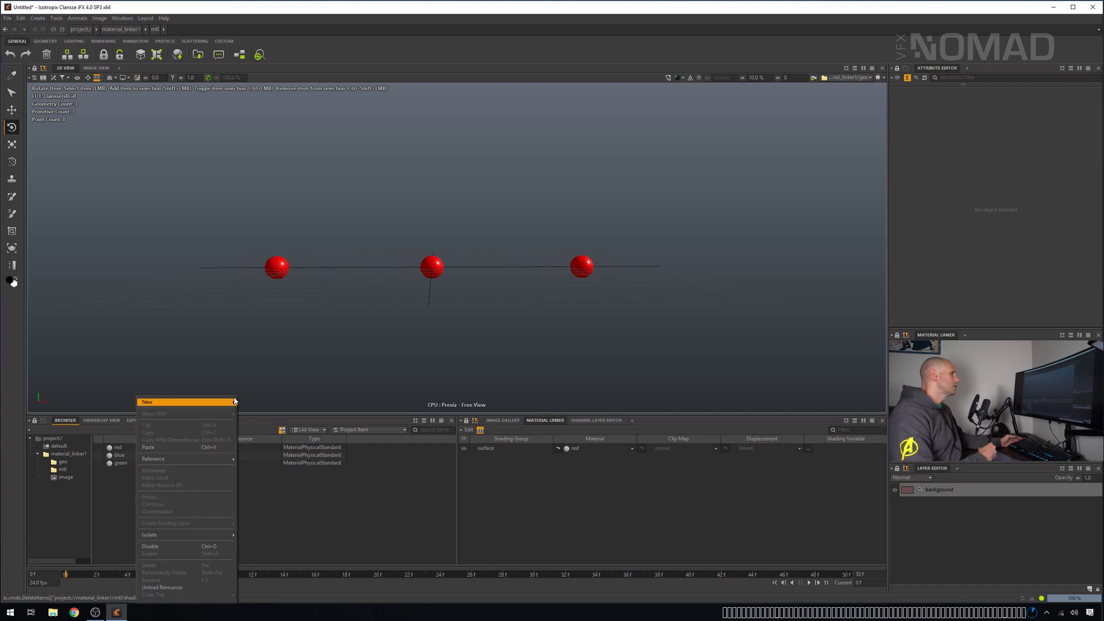
{"action": "mouse_move", "coordinate": [217, 403]}
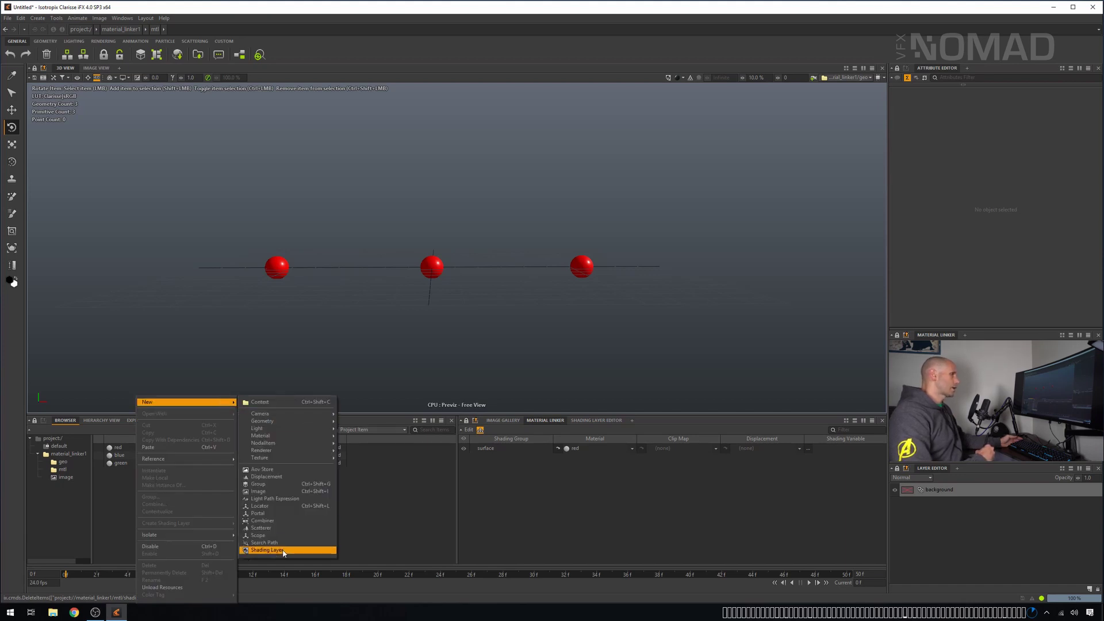
{"action": "left_click", "coordinate": [288, 542]}
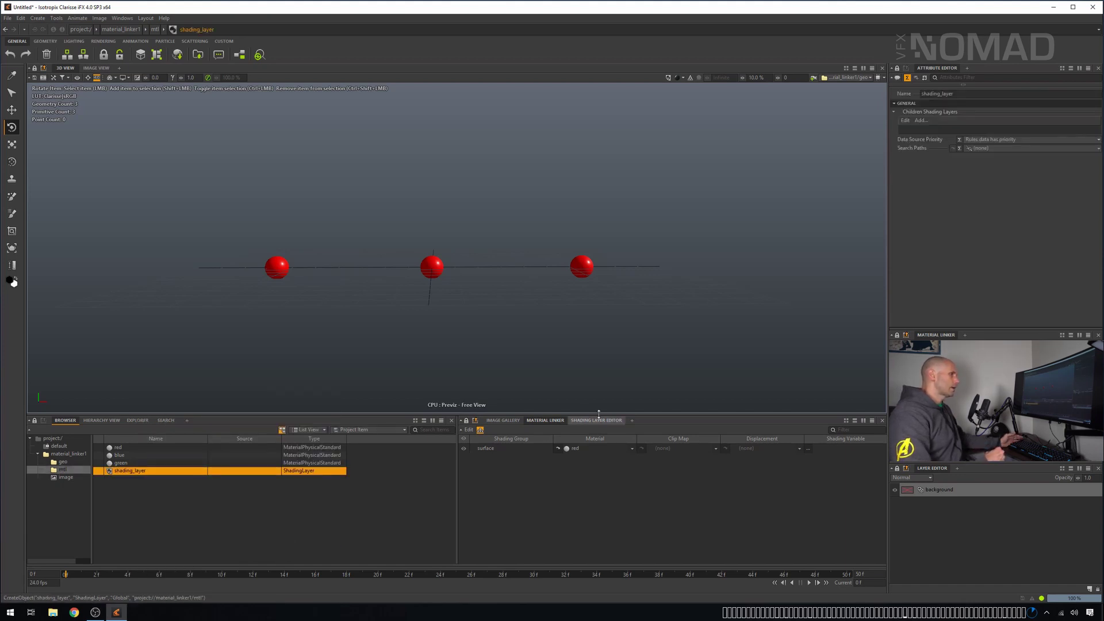
{"action": "left_click", "coordinate": [632, 421]}
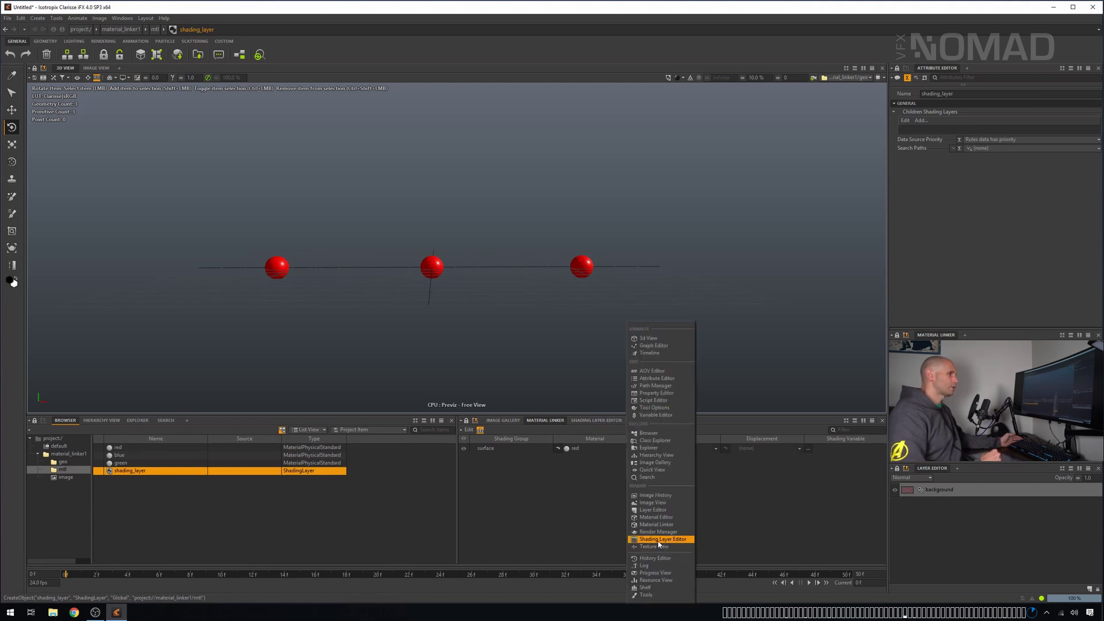
{"action": "left_click", "coordinate": [598, 492]}
{"action": "left_click", "coordinate": [596, 421]}
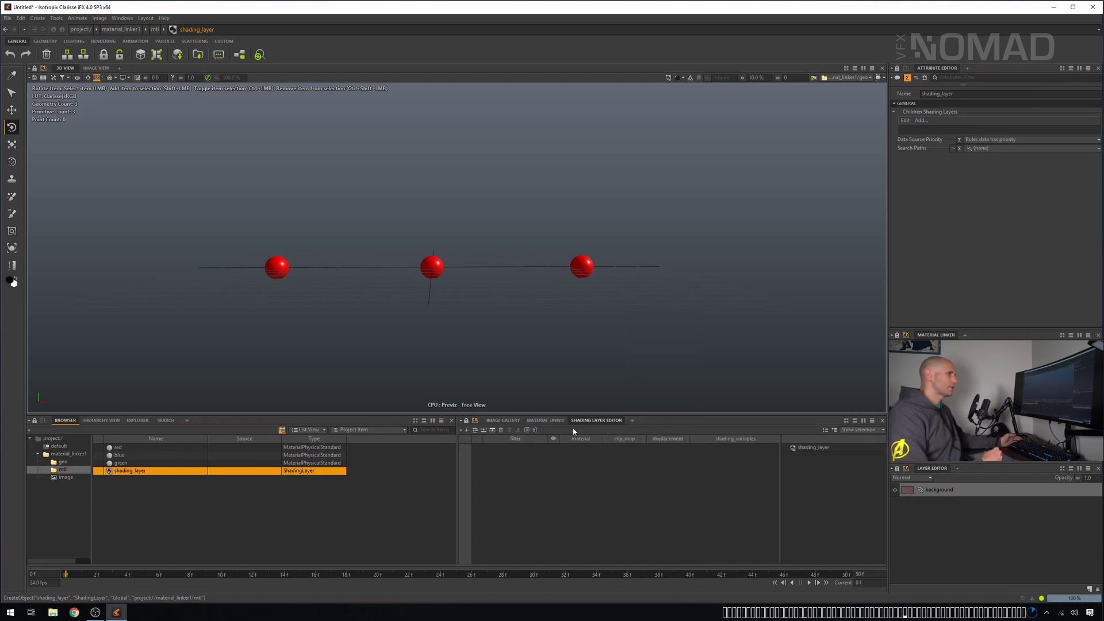
{"action": "left_click", "coordinate": [171, 486]}
{"action": "left_click", "coordinate": [140, 471]}
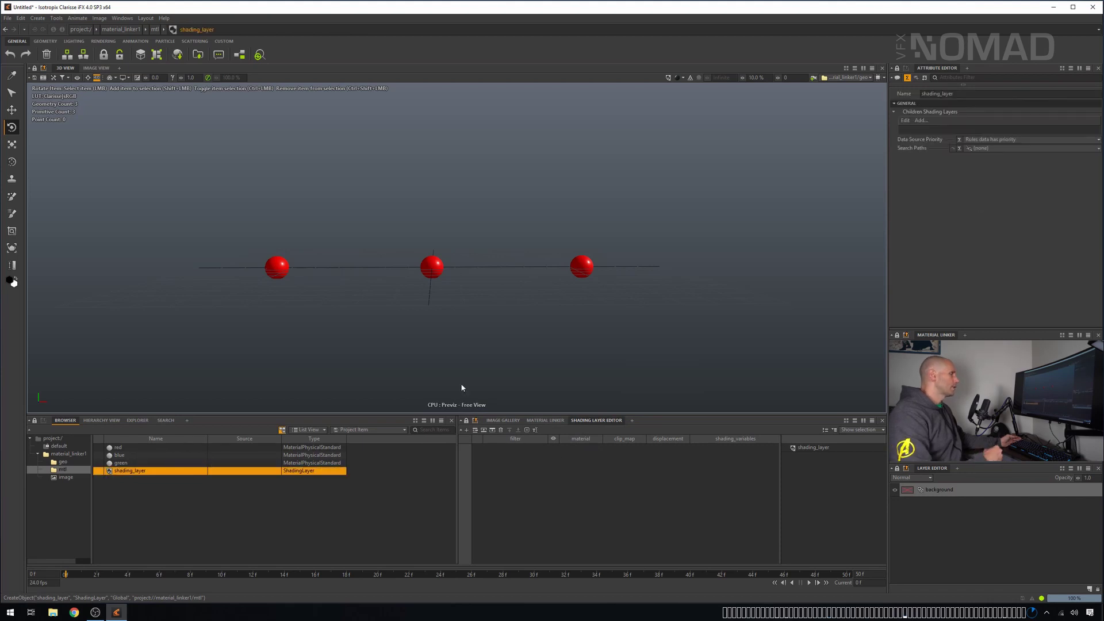
Step: Add a rule to the shading layer and set its filter to * to match all objects
{"action": "left_click", "coordinate": [467, 430]}
{"action": "left_click", "coordinate": [500, 454]}
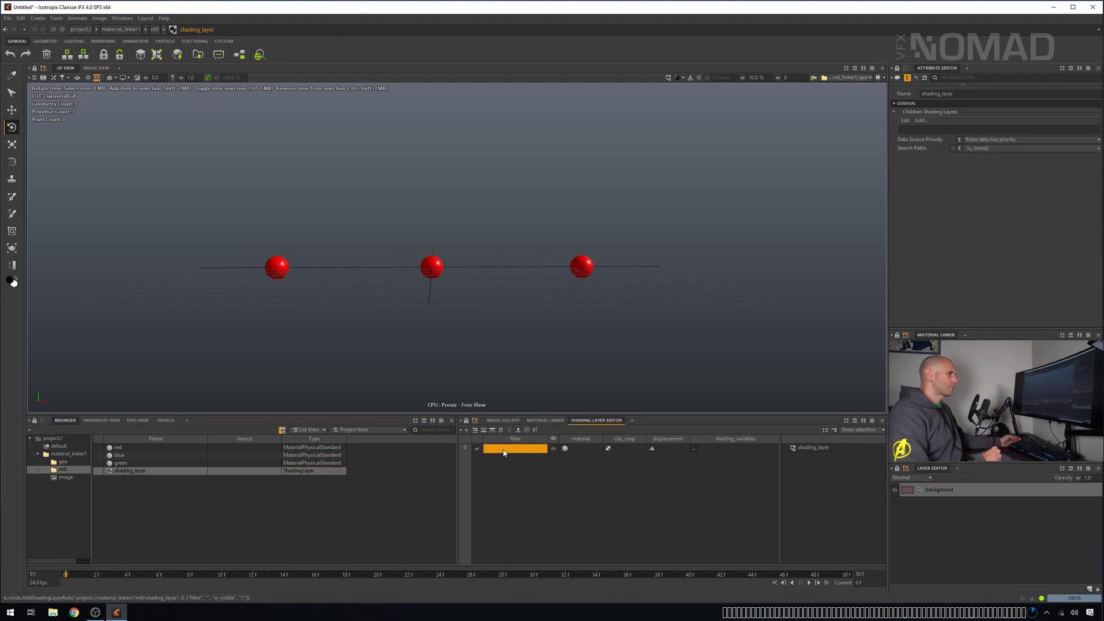
{"action": "left_click", "coordinate": [499, 452]}
{"action": "type", "text": "*"}
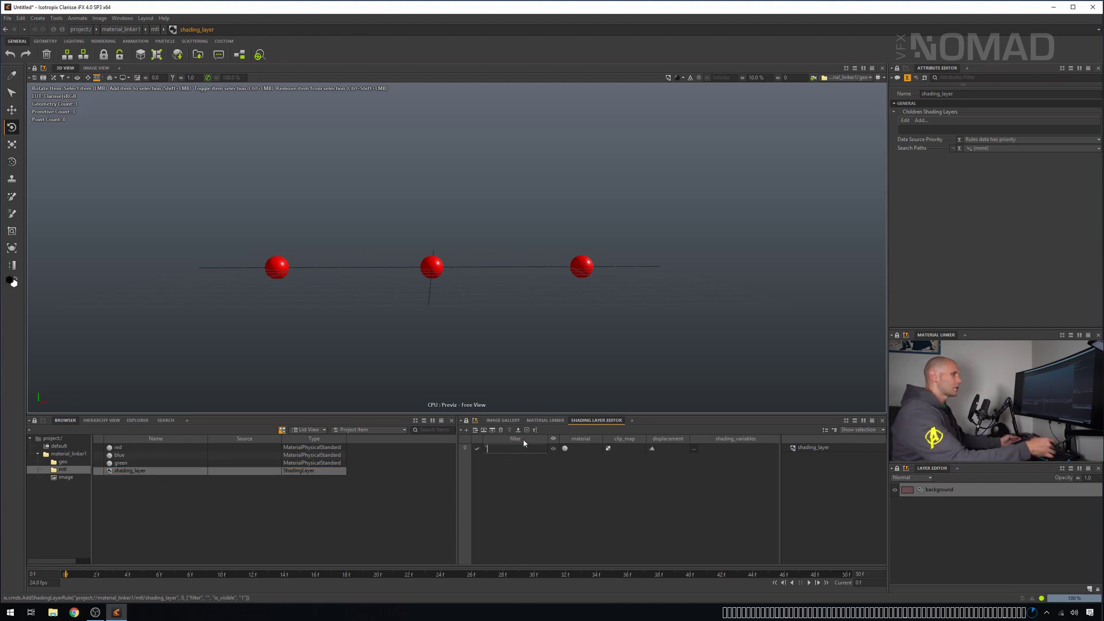
{"action": "key", "text": "Return"}
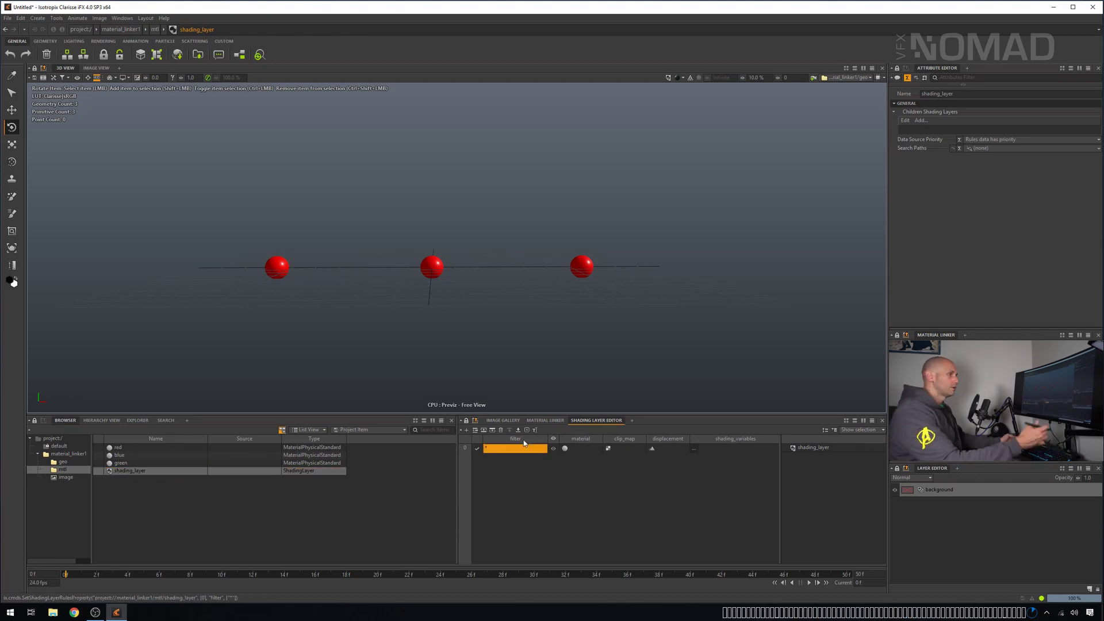
Step: Assign the green material to the * rule and apply the shading layer to the 3D view
{"action": "left_click", "coordinate": [577, 448]}
{"action": "left_click", "coordinate": [579, 449]}
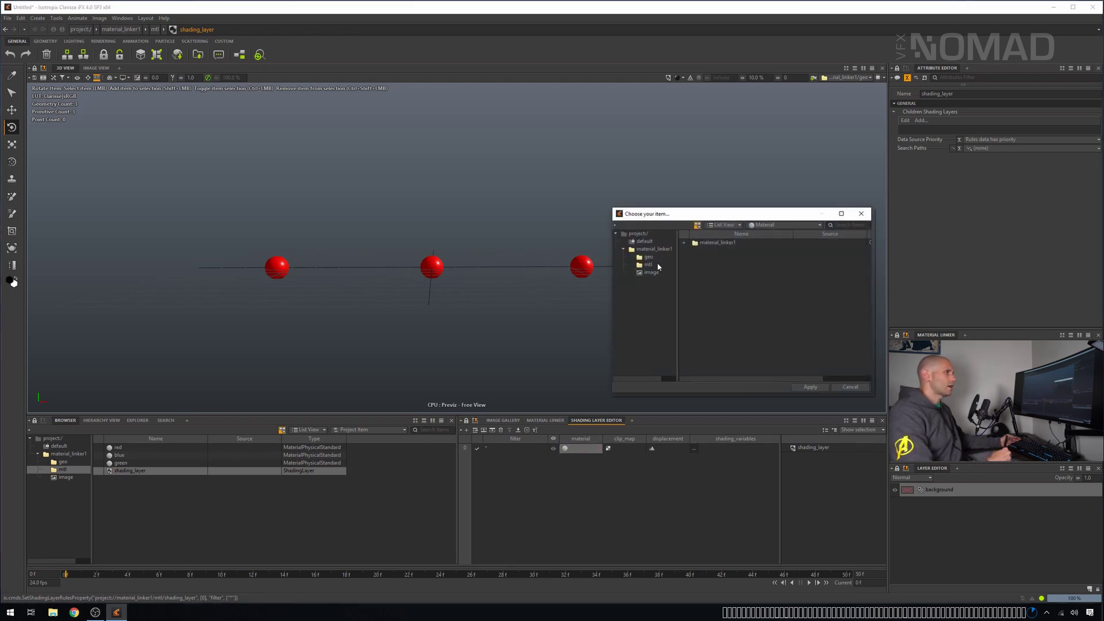
{"action": "left_click", "coordinate": [649, 265]}
{"action": "left_click", "coordinate": [719, 258]}
{"action": "left_click", "coordinate": [810, 388]}
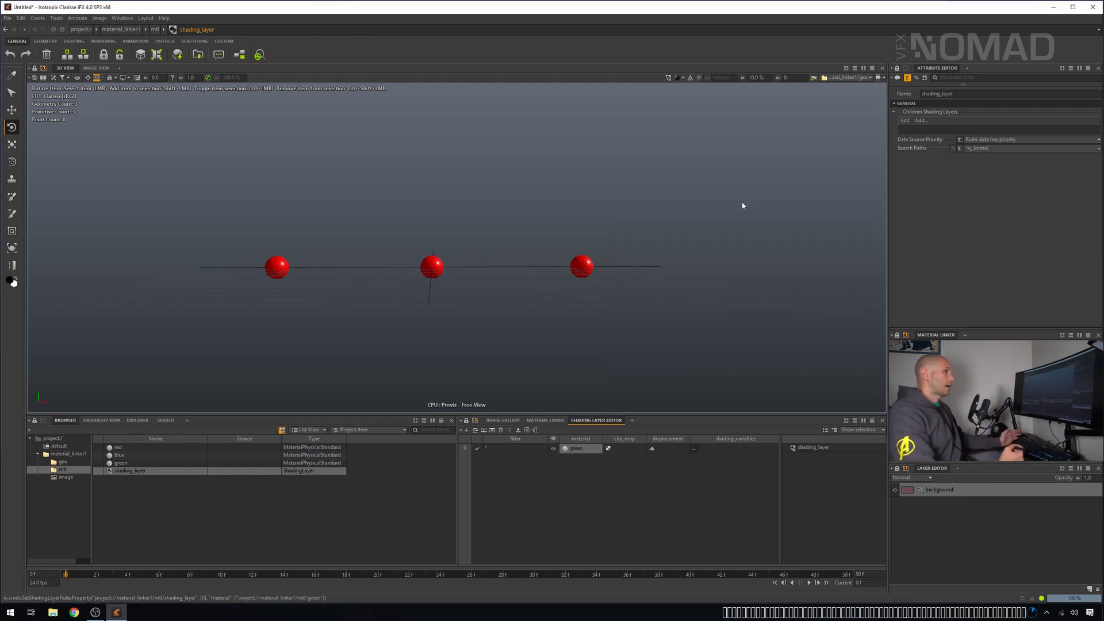
{"action": "left_click", "coordinate": [140, 471]}
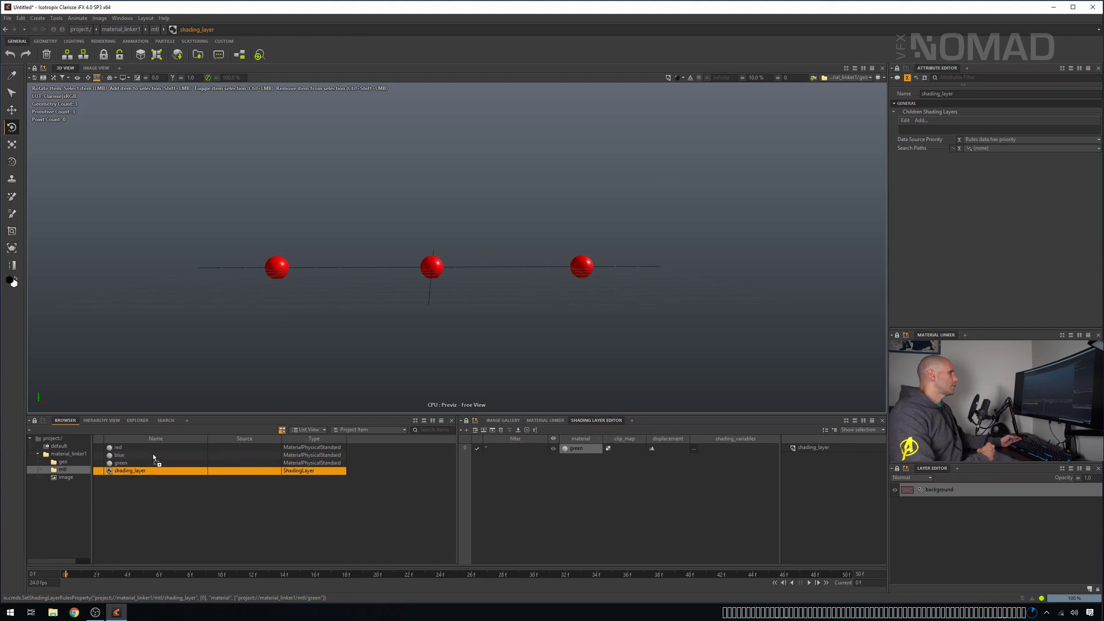
{"action": "left_click", "coordinate": [668, 77]}
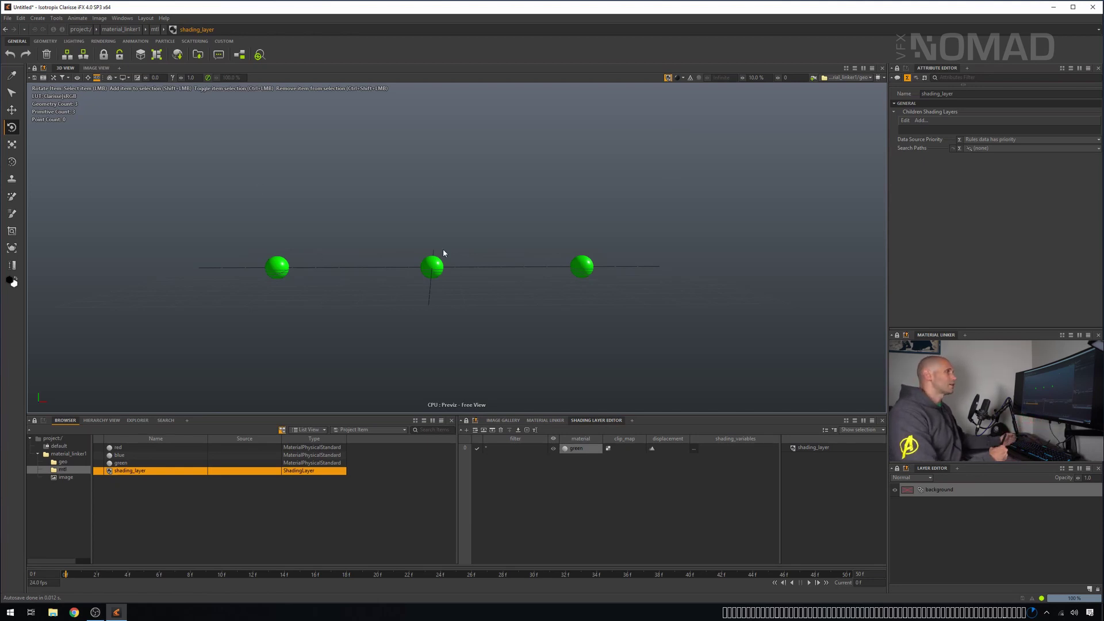
Step: Check which material is linked to each of the three spheres in the Material Linker
{"action": "left_click_drag", "start_coordinate": [470, 224], "coordinate": [403, 340]}
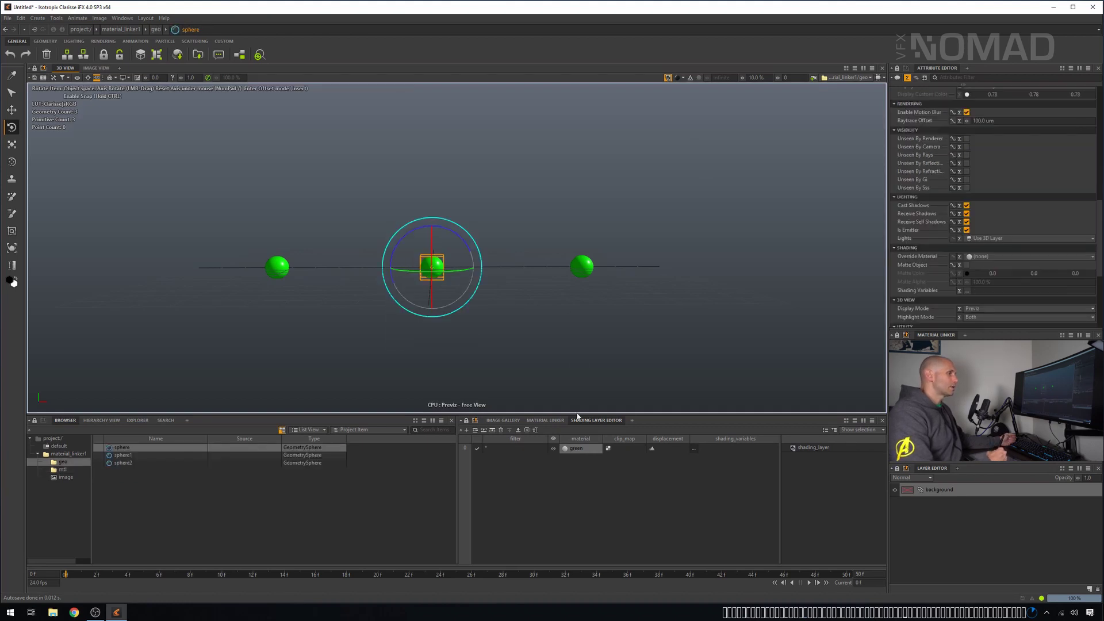
{"action": "left_click", "coordinate": [549, 421]}
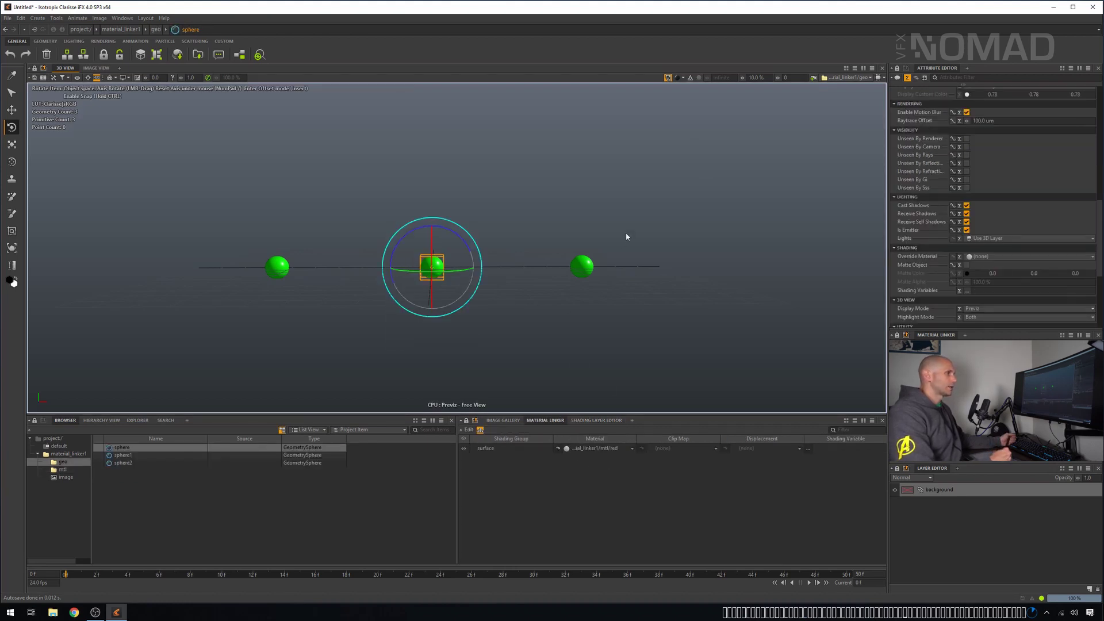
{"action": "left_click", "coordinate": [582, 267]}
{"action": "left_click", "coordinate": [277, 267]}
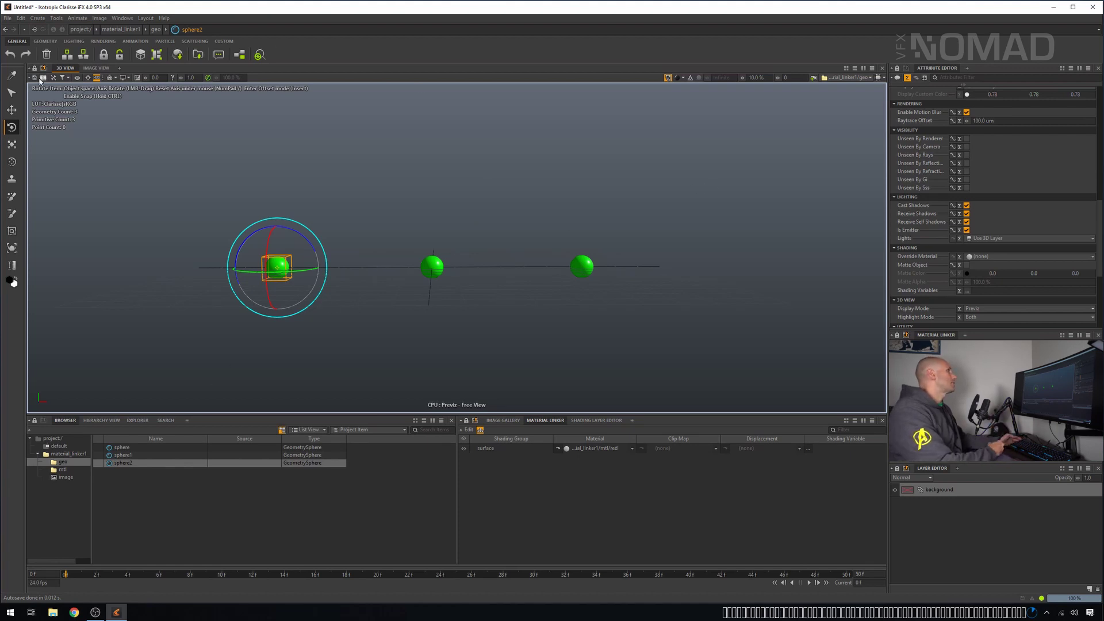
Step: Pick the material displayed on the middle sphere with the Picker, and return to the Select tool
{"action": "left_click", "coordinate": [14, 76]}
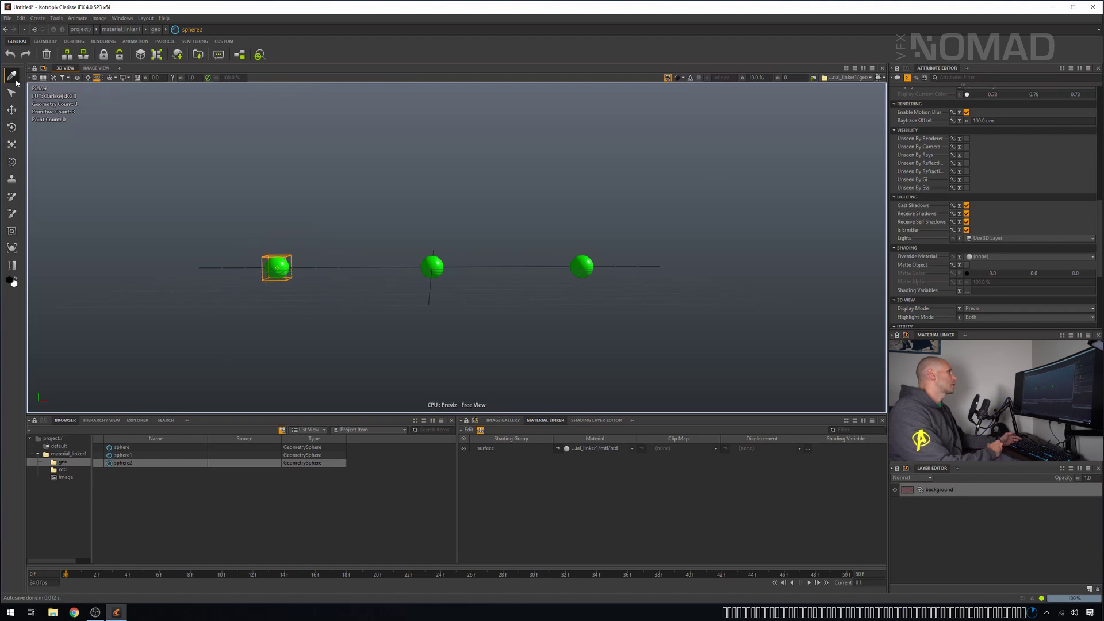
{"action": "middle_click", "coordinate": [431, 265]}
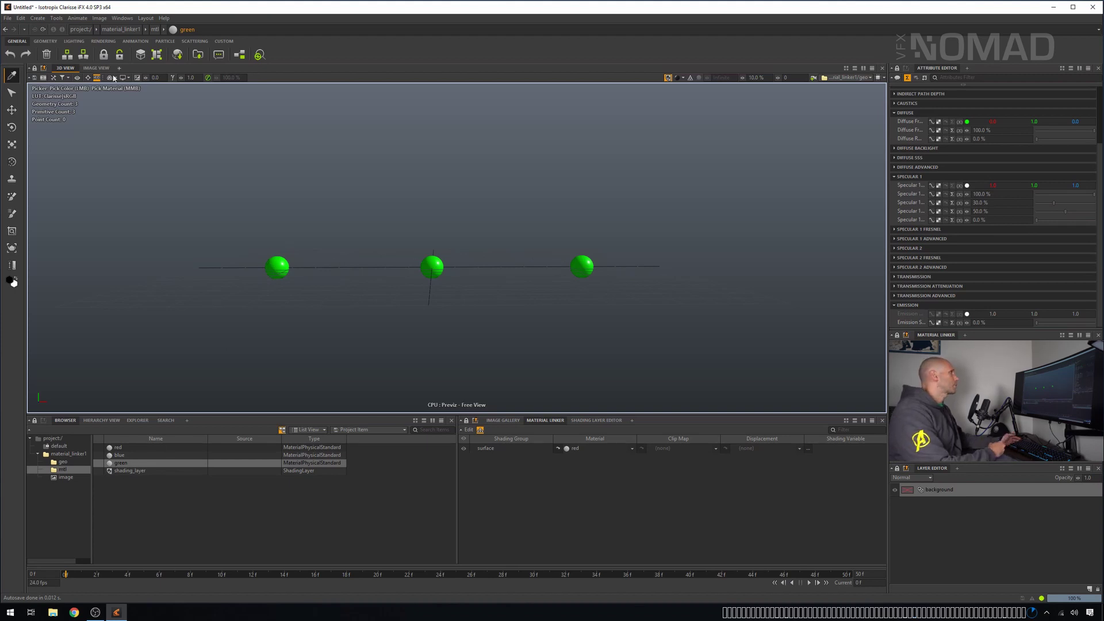
{"action": "left_click", "coordinate": [12, 92]}
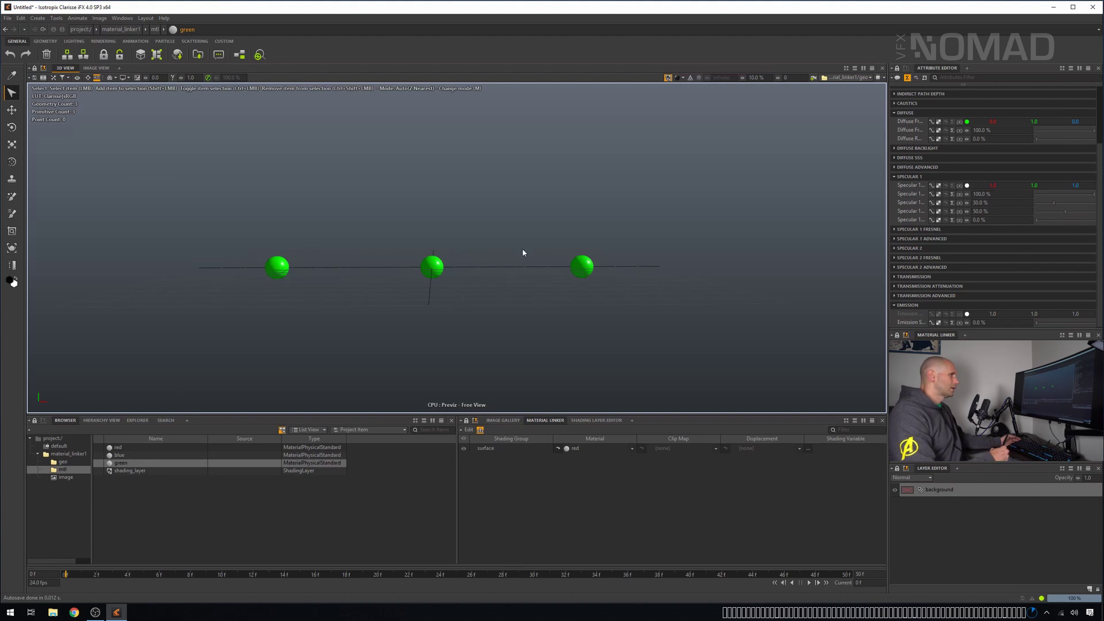
Step: Set the shading layer's Data Source Priority to Objects data has priority
{"action": "left_click", "coordinate": [128, 471]}
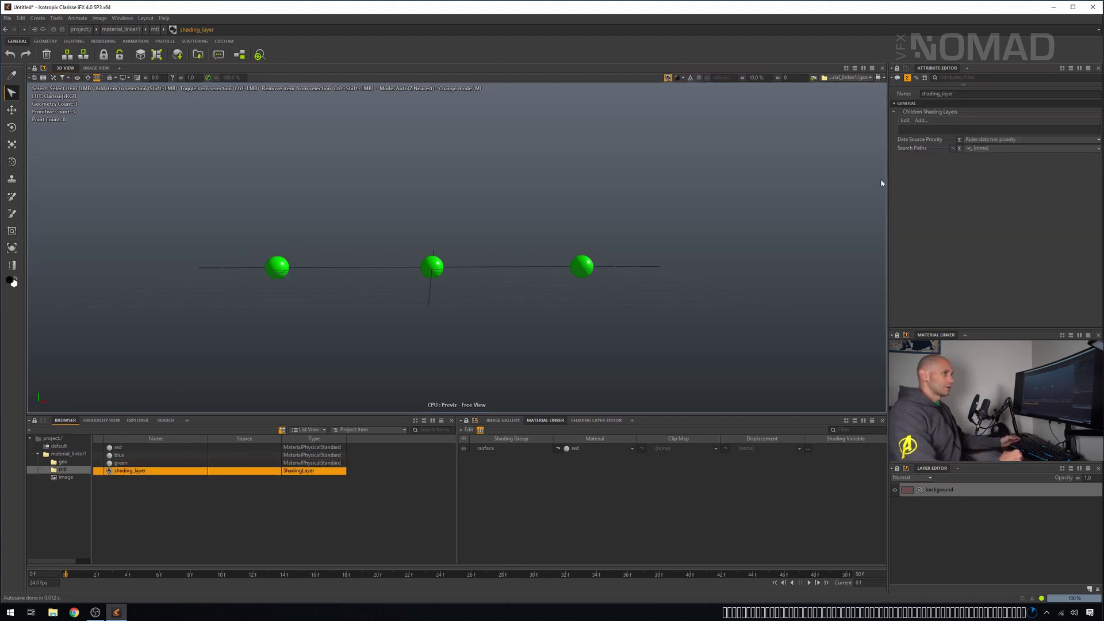
{"action": "left_click", "coordinate": [998, 144]}
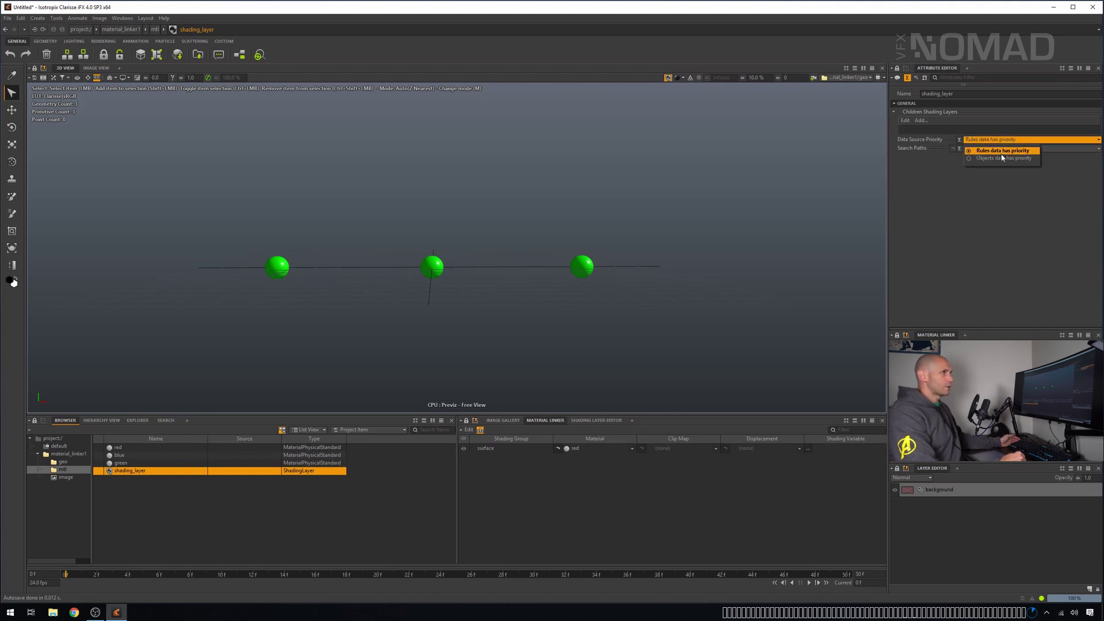
{"action": "left_click", "coordinate": [998, 167]}
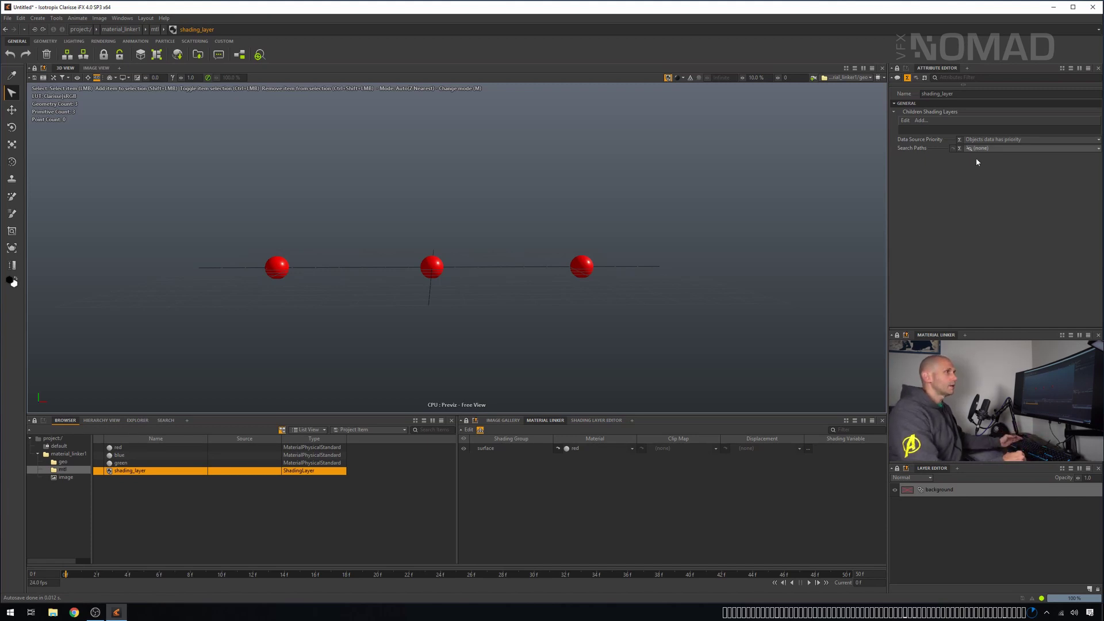
Step: Delete the shading layer from the mtl context
{"action": "left_click", "coordinate": [198, 492]}
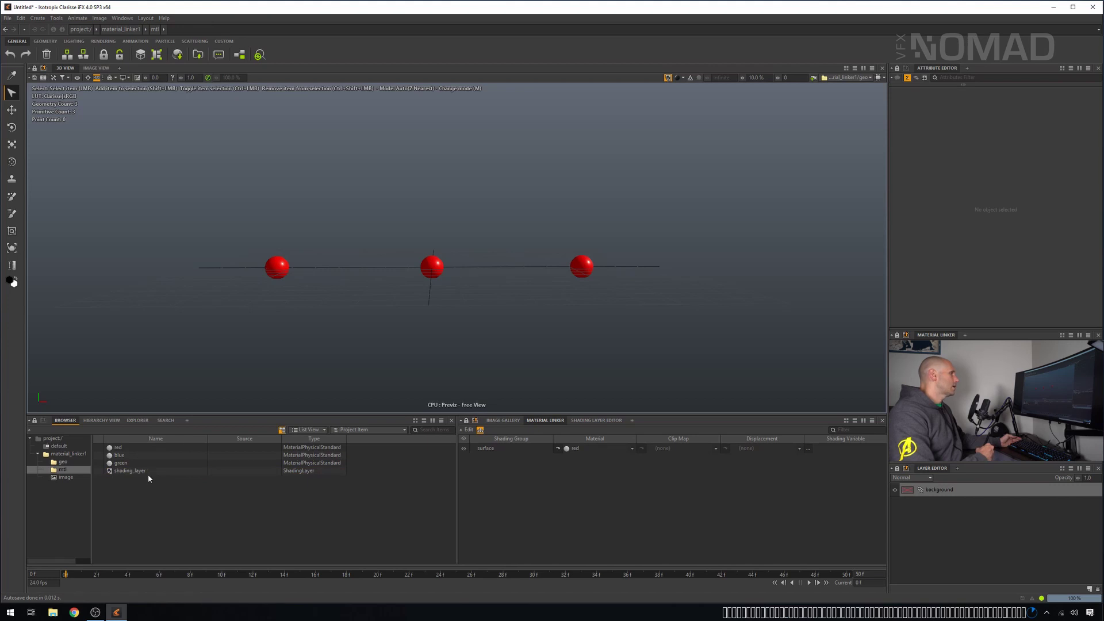
{"action": "left_click", "coordinate": [147, 474]}
{"action": "key", "text": "Delete"}
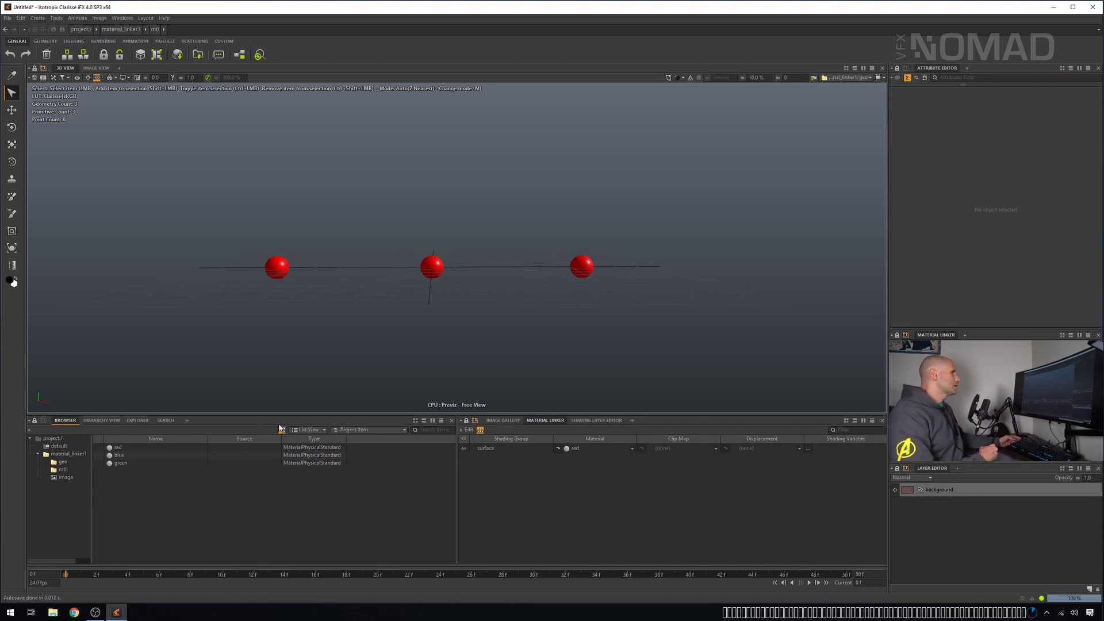
Step: Create a Gradient texture in the mtl context and set its mode to Slope (Object)
{"action": "left_click", "coordinate": [86, 471]}
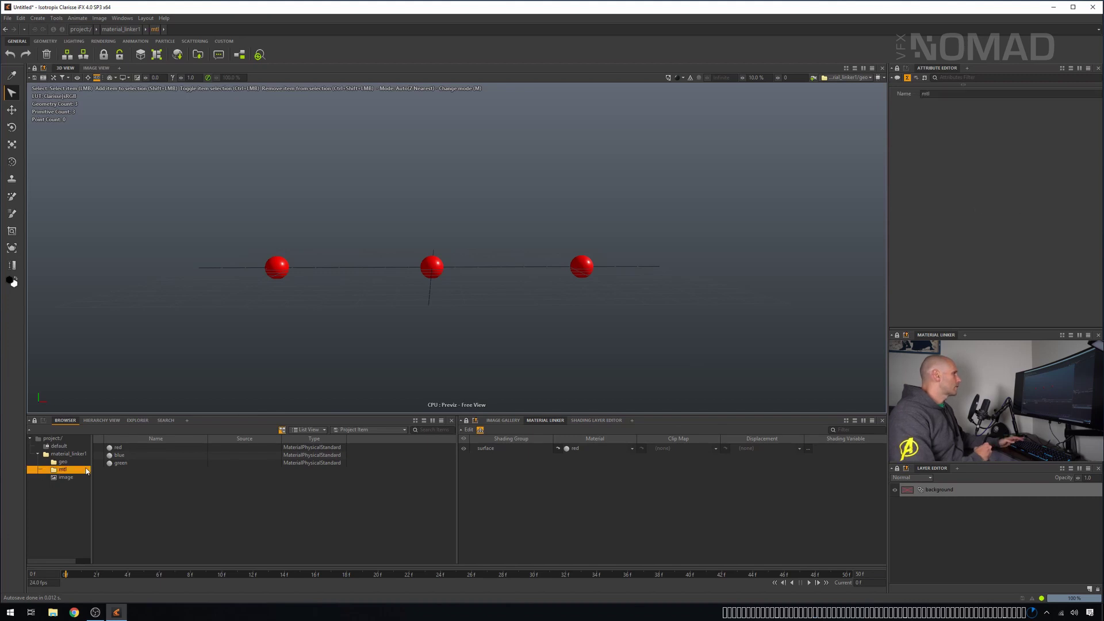
{"action": "right_click", "coordinate": [137, 482]}
{"action": "mouse_move", "coordinate": [231, 402]}
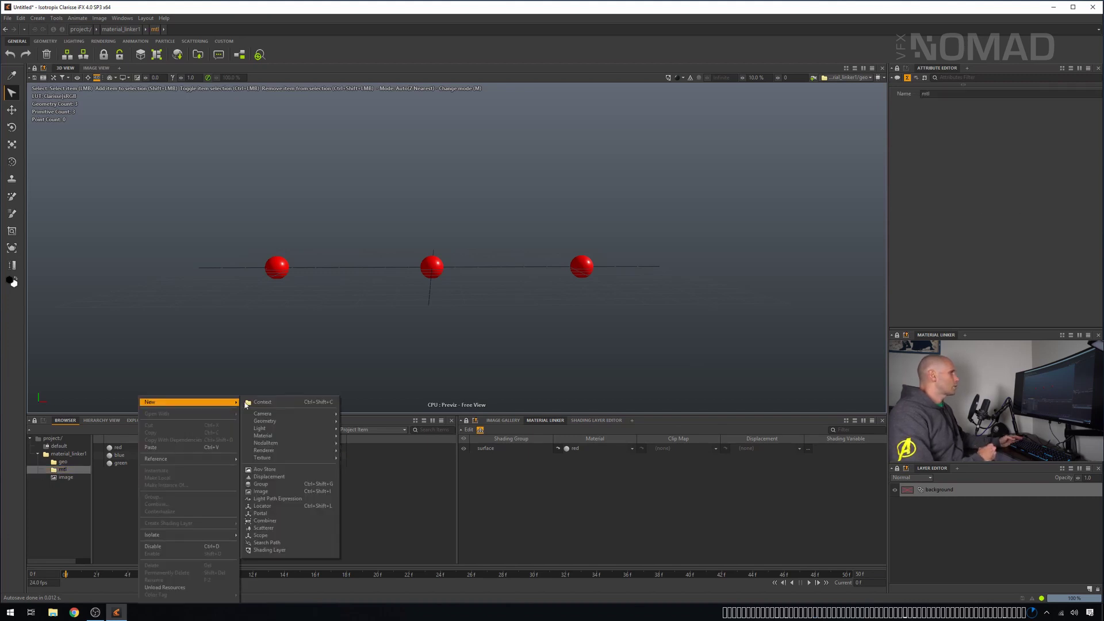
{"action": "mouse_move", "coordinate": [323, 454]}
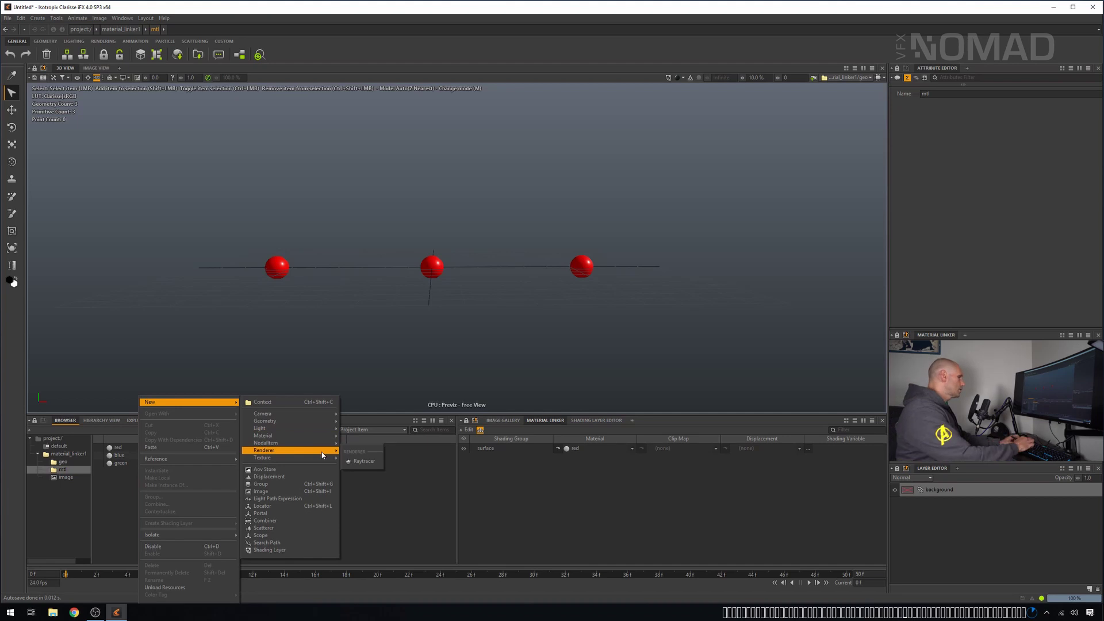
{"action": "type", "text": "gra"}
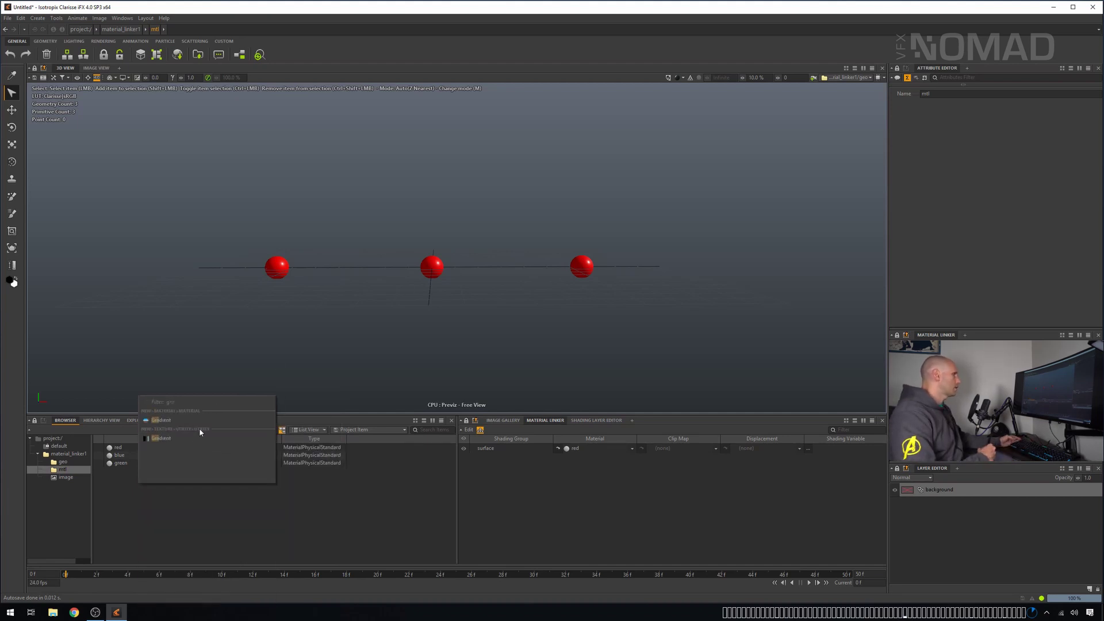
{"action": "left_click", "coordinate": [199, 438]}
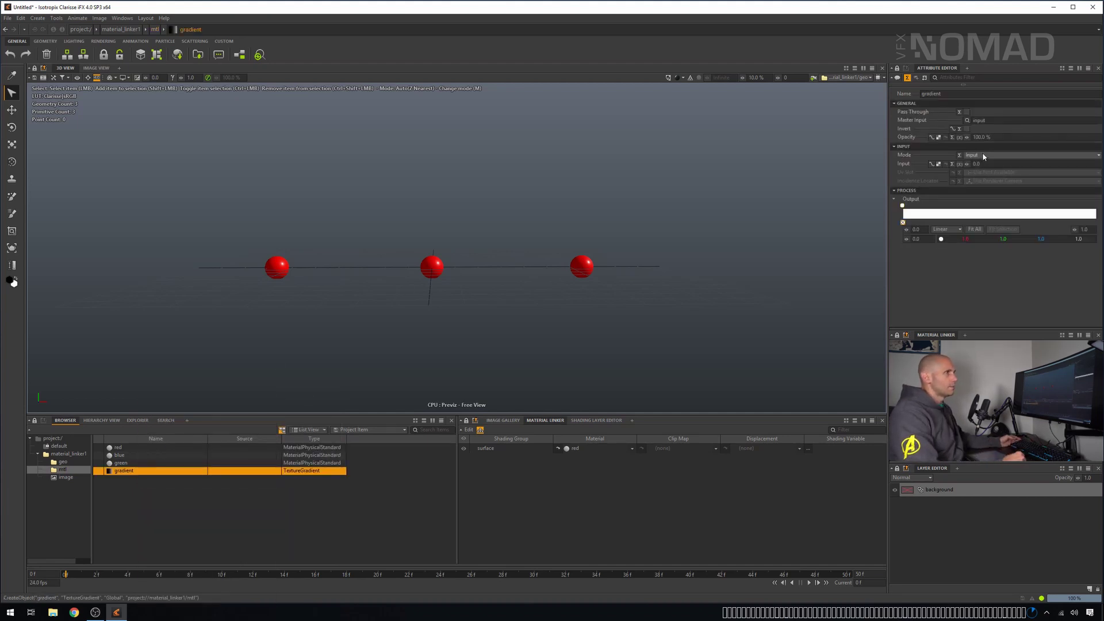
{"action": "left_click", "coordinate": [982, 155]}
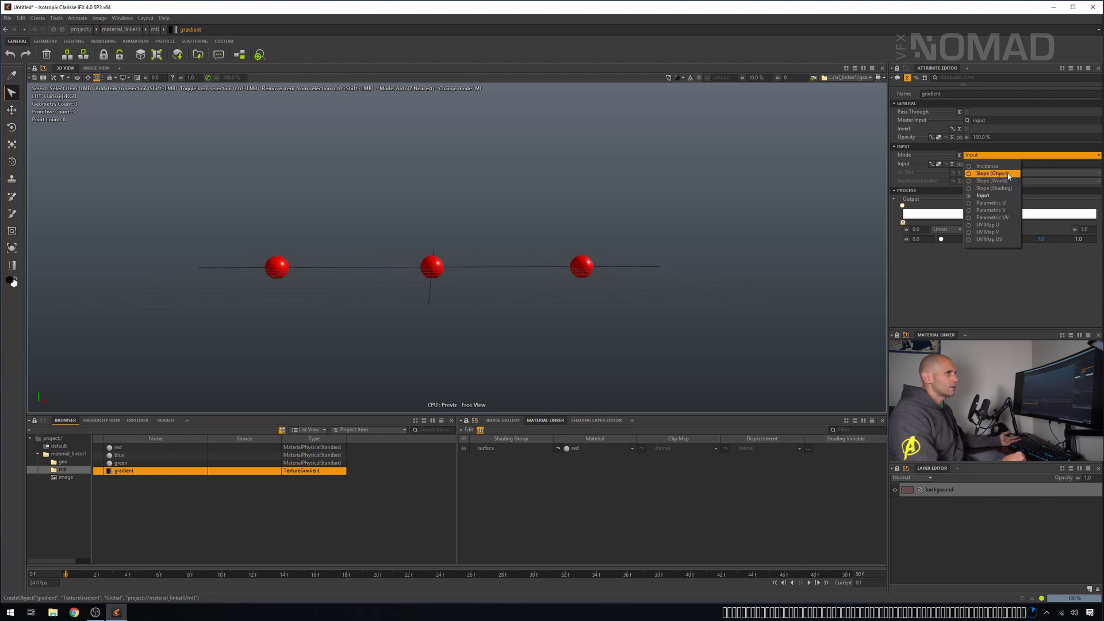
{"action": "left_click", "coordinate": [992, 173]}
Step: Add a second key at the far end of the gradient's output ramp and colour it black
{"action": "left_click", "coordinate": [1047, 216]}
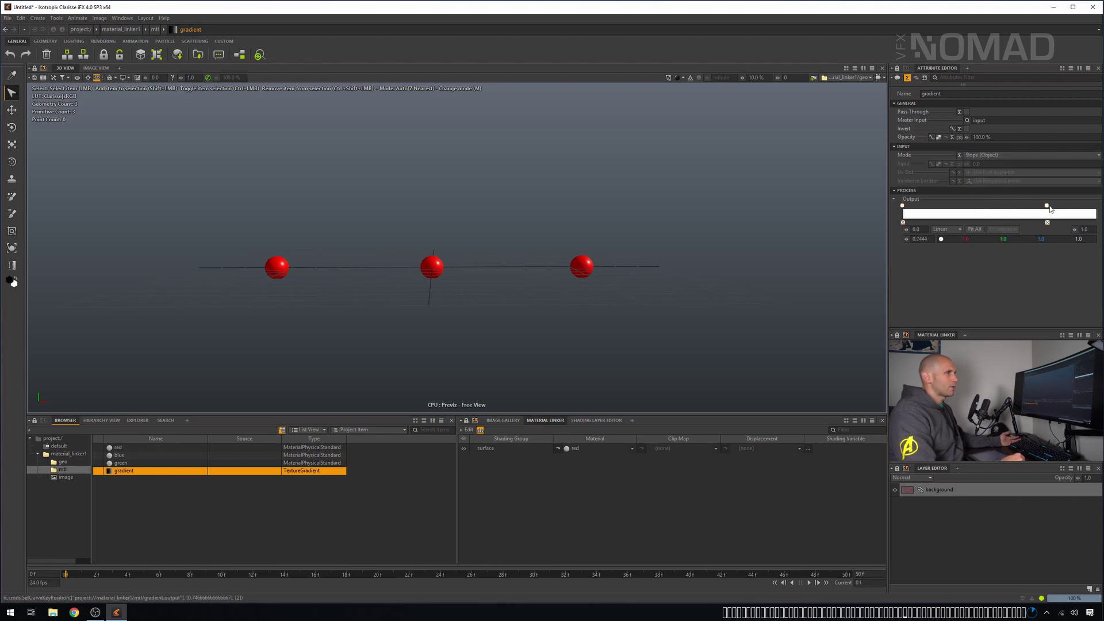
{"action": "left_click_drag", "start_coordinate": [1050, 208], "coordinate": [1097, 209]}
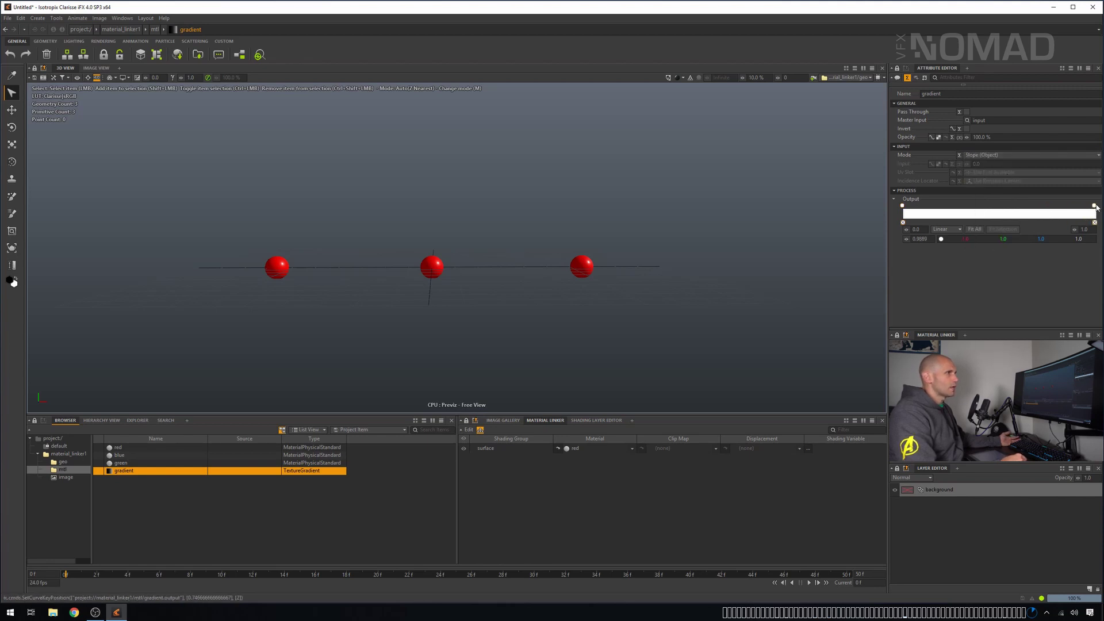
{"action": "left_click", "coordinate": [941, 239]}
{"action": "left_click_drag", "start_coordinate": [747, 332], "coordinate": [747, 358]}
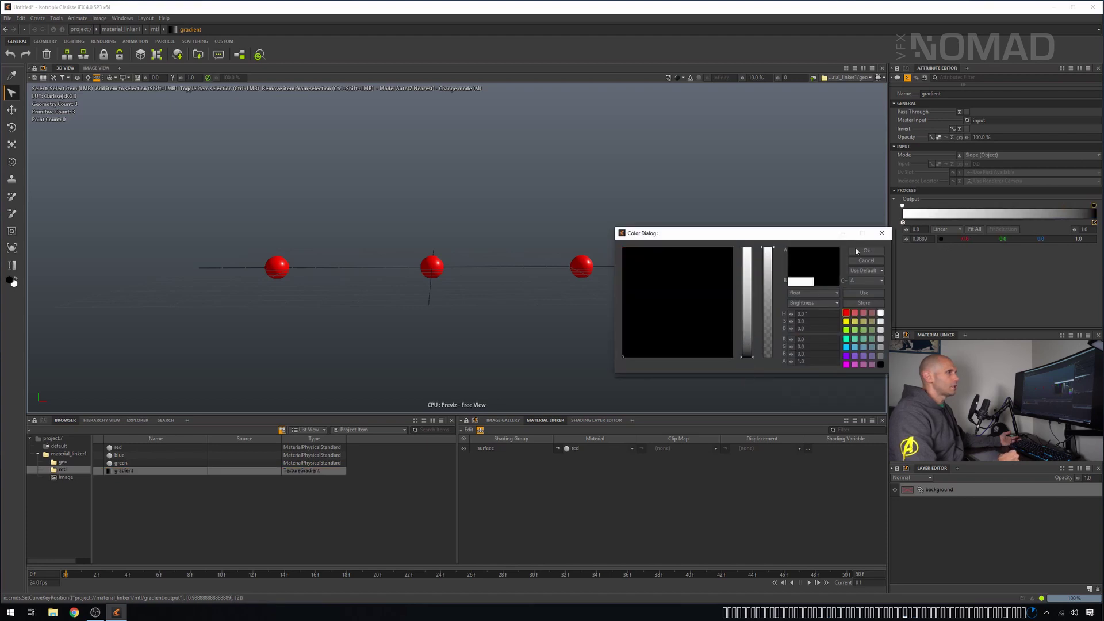
{"action": "left_click", "coordinate": [856, 248]}
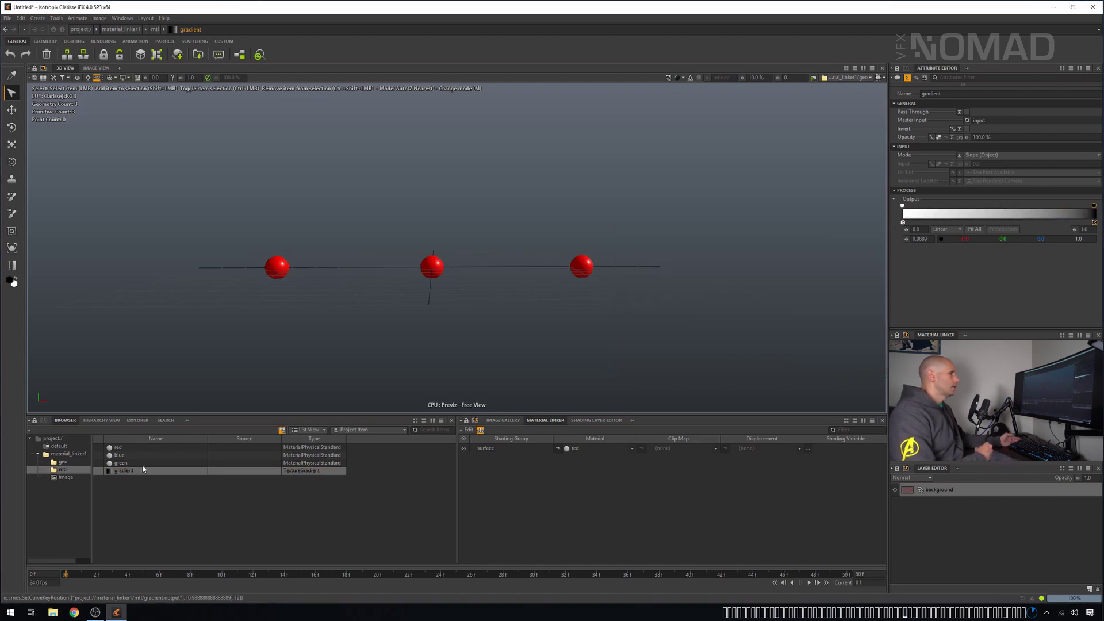
Step: Try the gradient as the clip map of the leftmost sphere, sphere2, and undo the assignment
{"action": "left_click", "coordinate": [277, 267]}
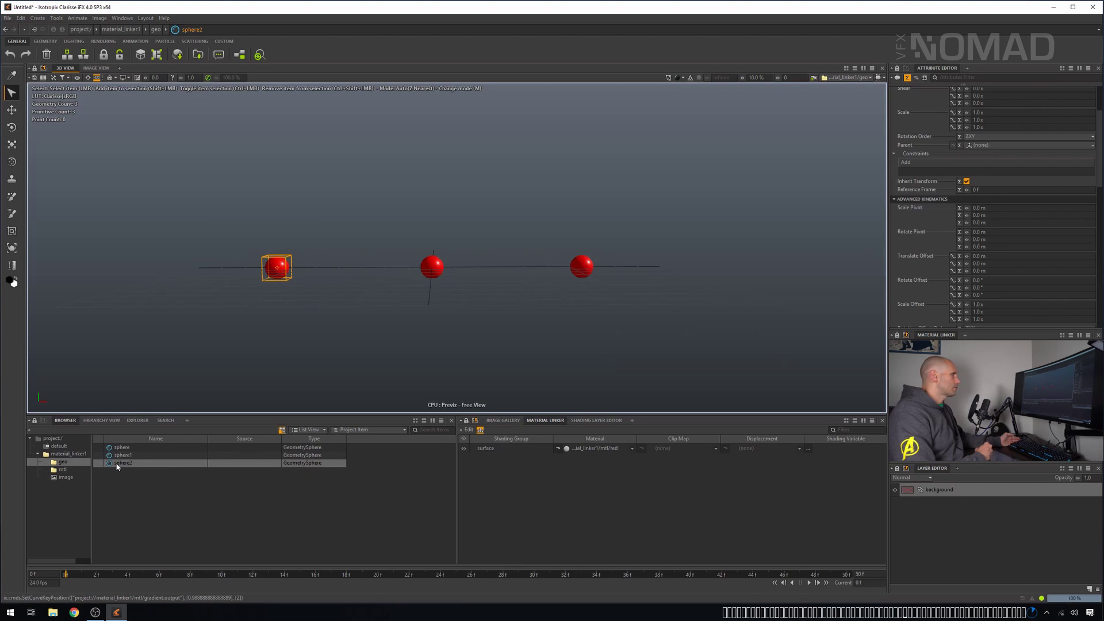
{"action": "left_click", "coordinate": [78, 470]}
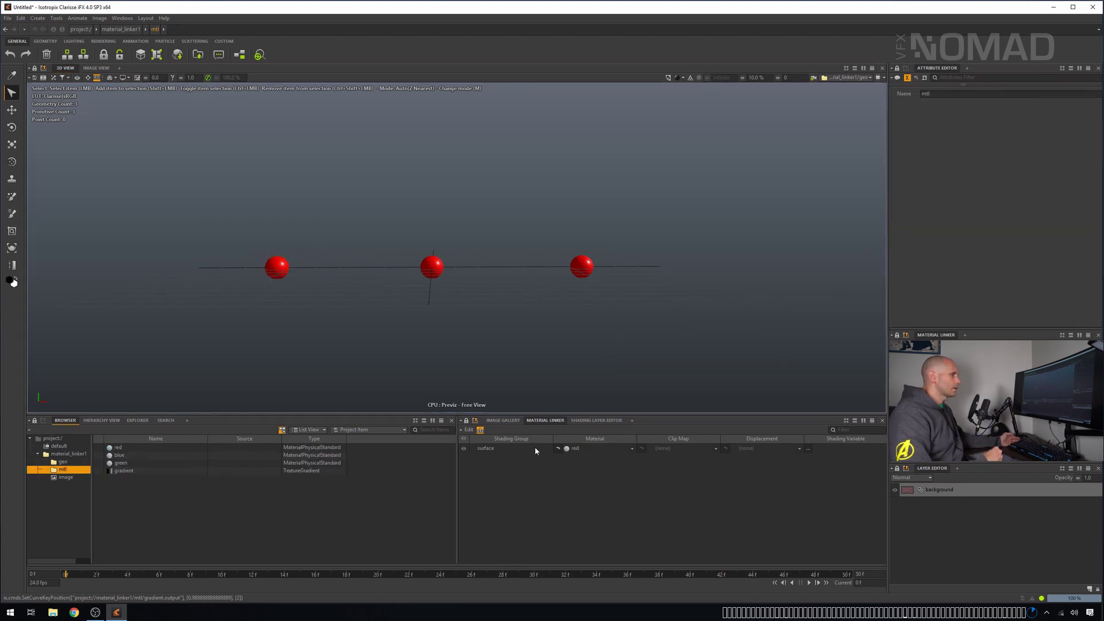
{"action": "left_click_drag", "start_coordinate": [152, 471], "coordinate": [657, 448]}
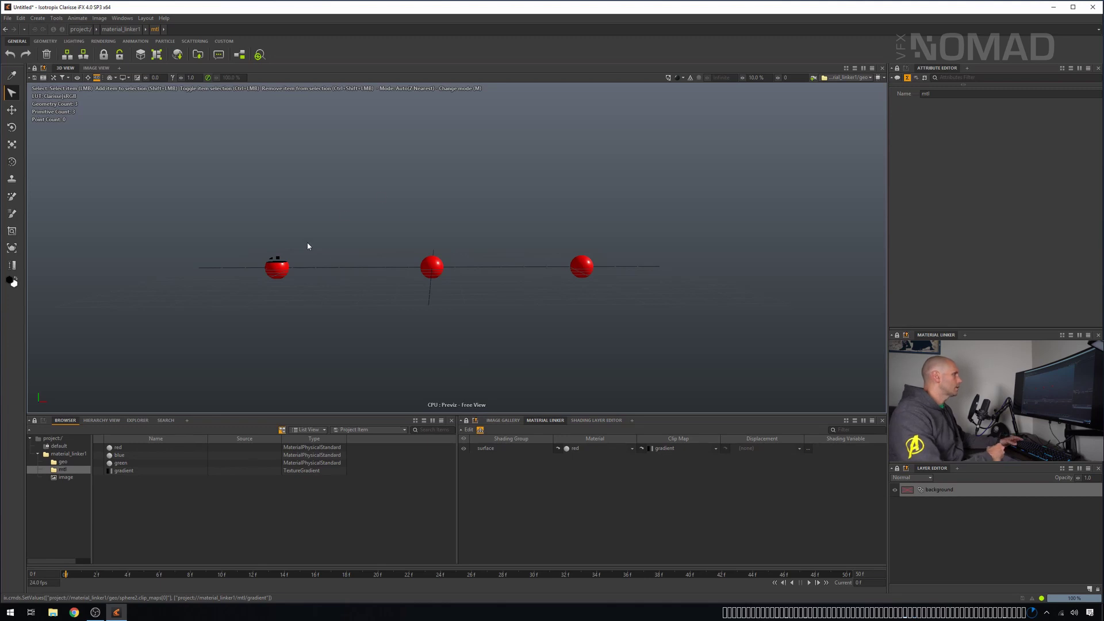
{"action": "right_click_drag", "start_coordinate": [303, 265], "coordinate": [385, 293], "text": "alt"}
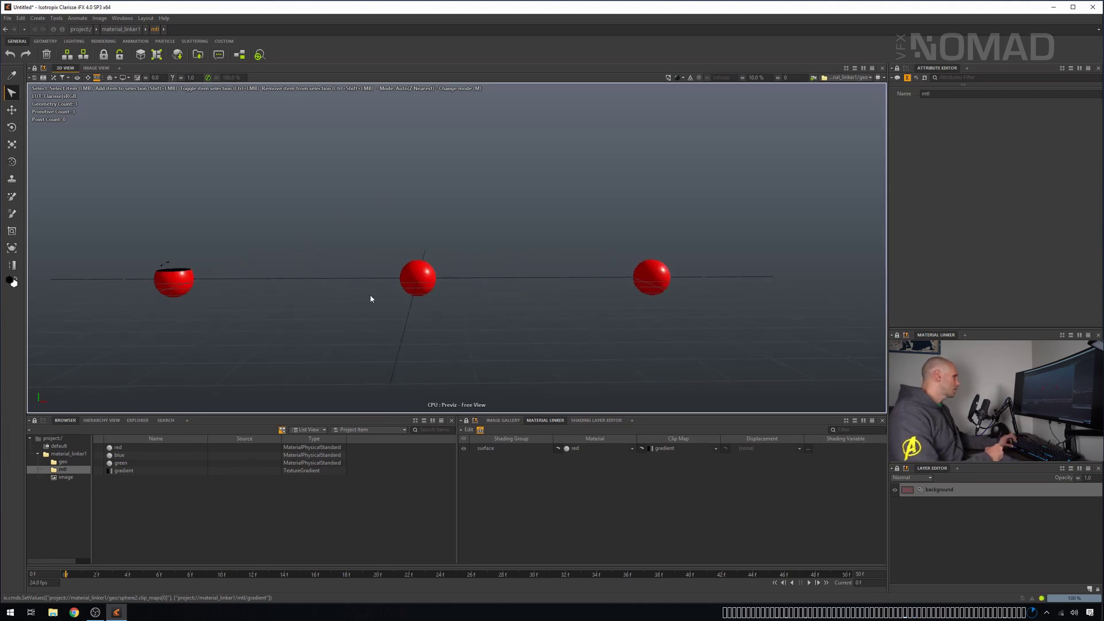
{"action": "key", "text": "ctrl+z"}
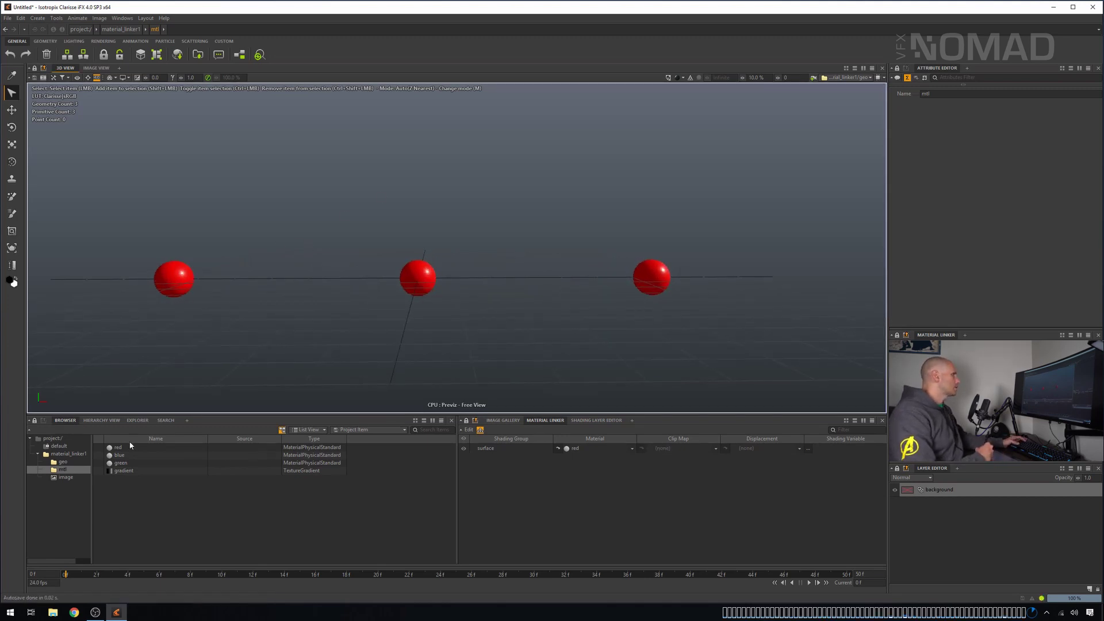
Step: Connect the gradient texture to the diffuse front color of the red material
{"action": "left_click", "coordinate": [161, 448]}
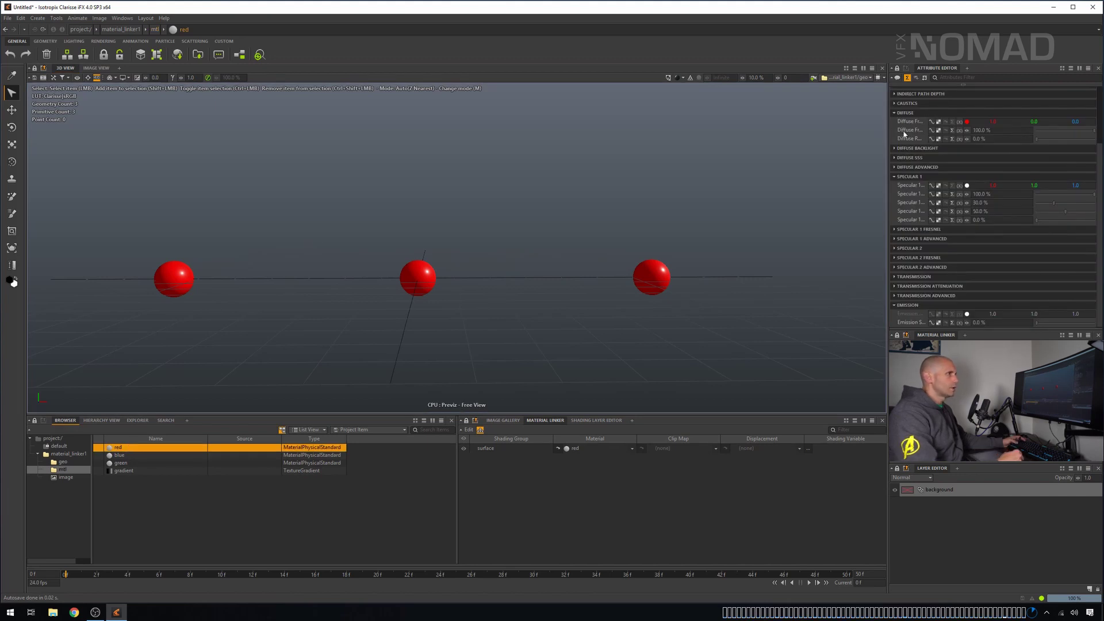
{"action": "left_click_drag", "start_coordinate": [173, 470], "coordinate": [938, 122]}
{"action": "left_click_drag", "start_coordinate": [337, 266], "coordinate": [203, 274], "text": "alt"}
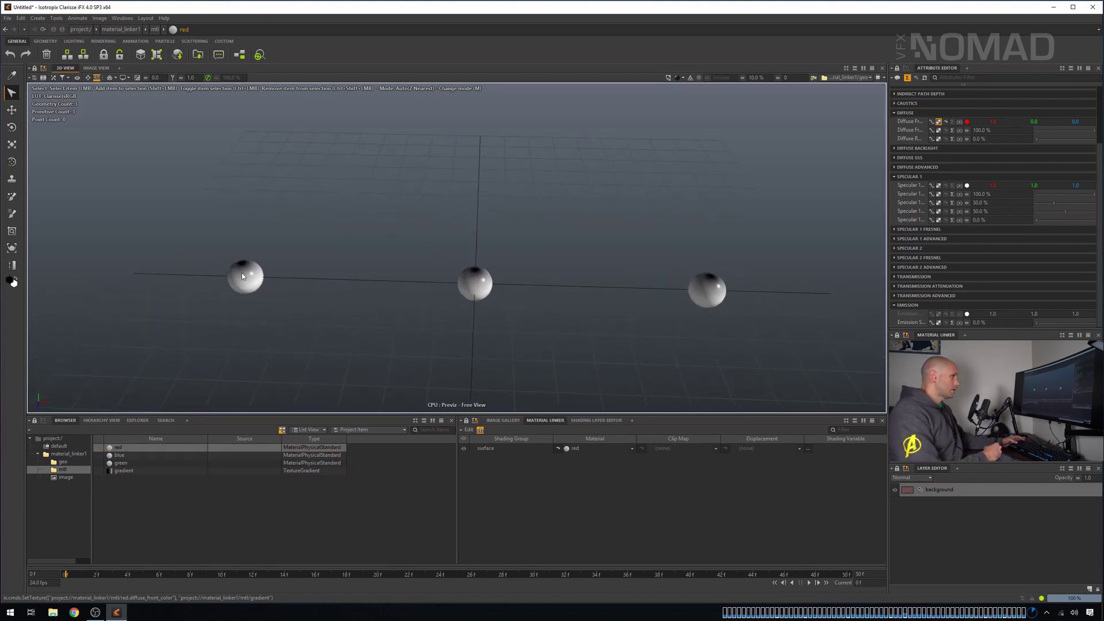
Step: Move the gradient's black key inward to a position of about 0.55
{"action": "left_click", "coordinate": [124, 471]}
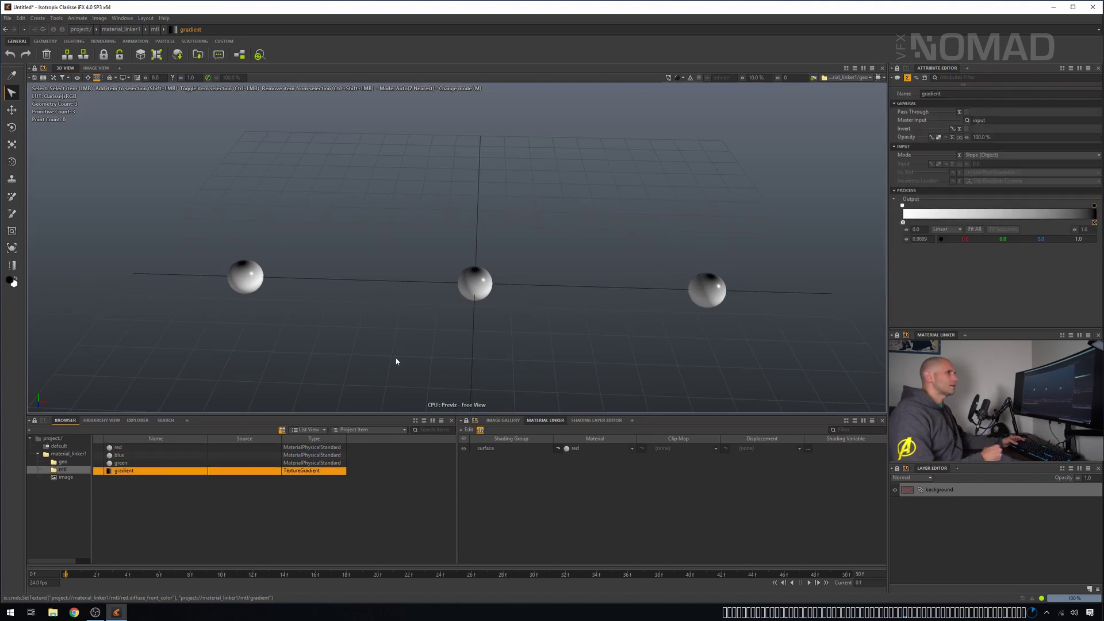
{"action": "left_click_drag", "start_coordinate": [1094, 205], "coordinate": [1010, 196]}
{"action": "left_click_drag", "start_coordinate": [442, 240], "coordinate": [460, 210], "text": "alt"}
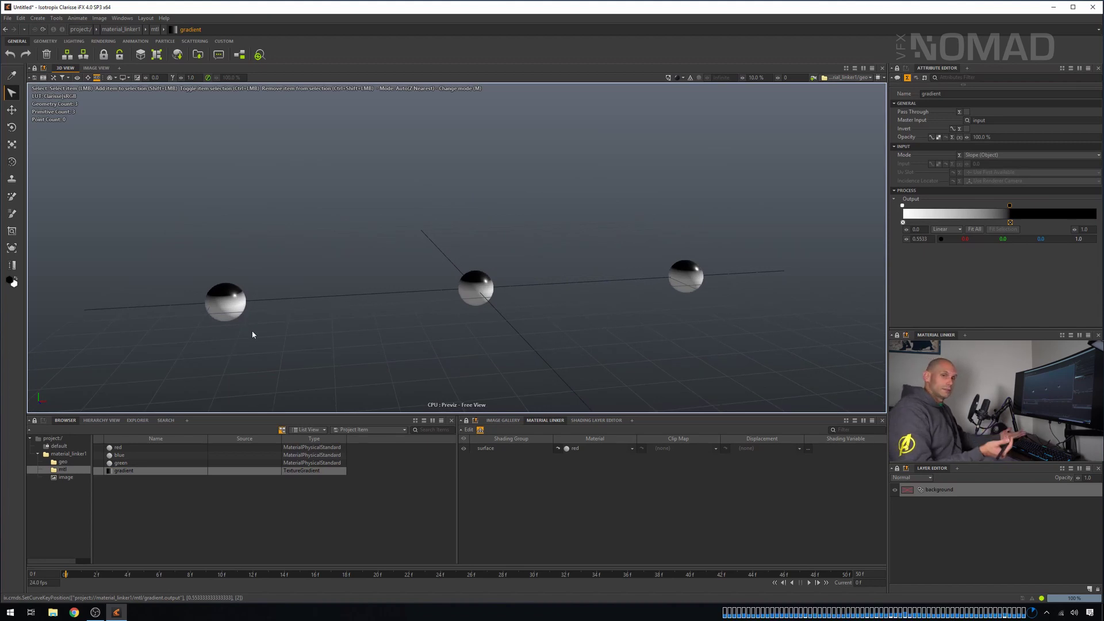
Step: Link the adjusted gradient as sphere2's clip map, inspect the clipped sphere up close, and clear the clip map
{"action": "left_click", "coordinate": [119, 475]}
{"action": "left_click_drag", "start_coordinate": [118, 471], "coordinate": [657, 448]}
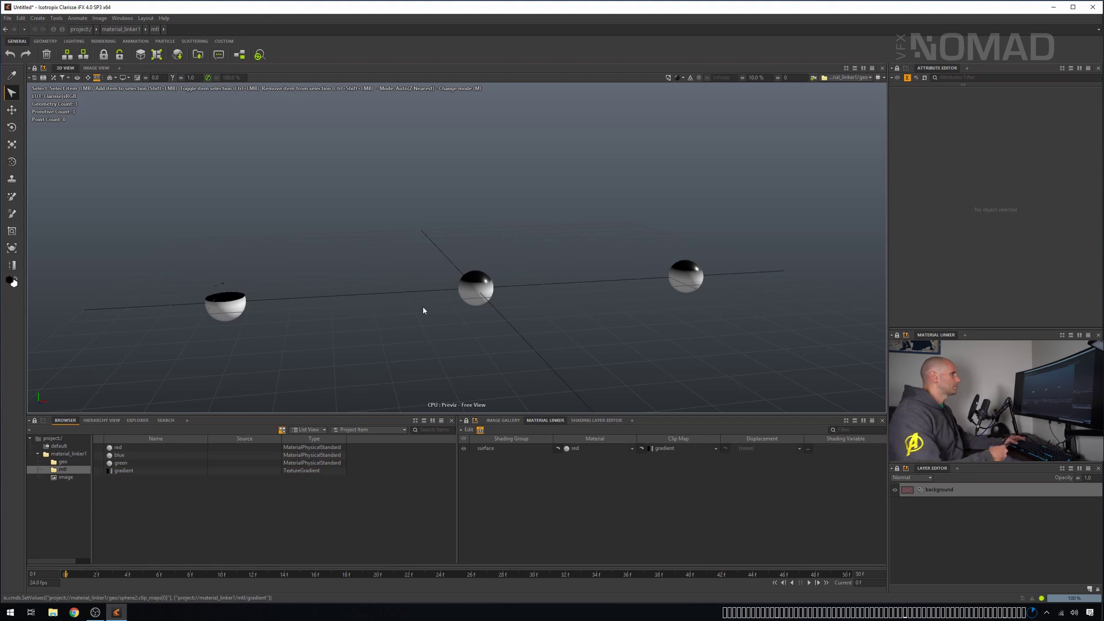
{"action": "left_click_drag", "start_coordinate": [315, 281], "coordinate": [245, 259], "text": "alt"}
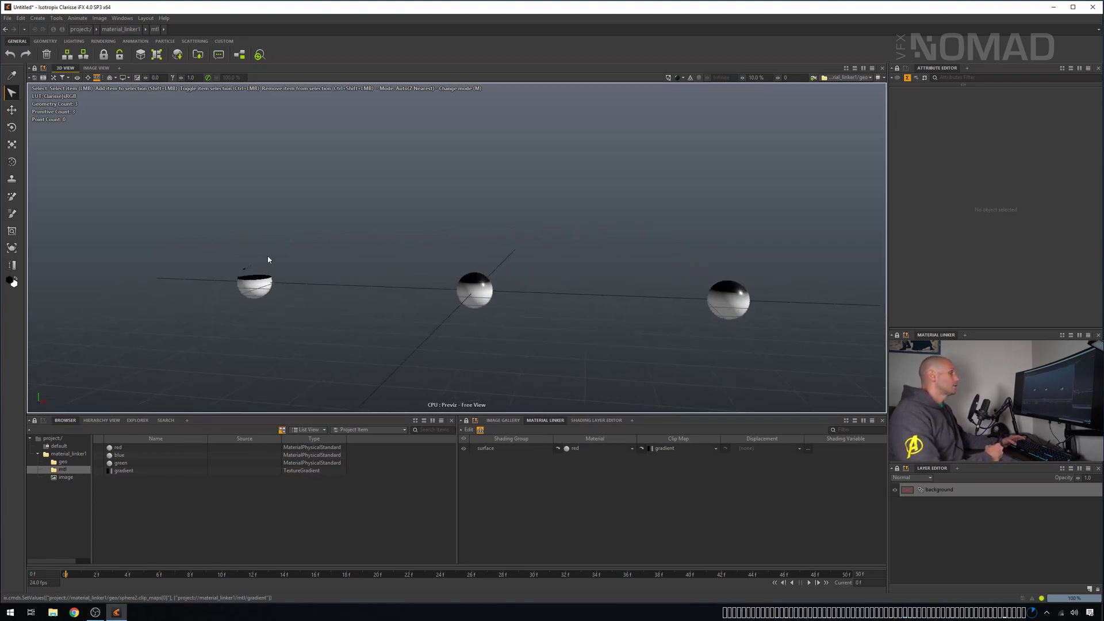
{"action": "right_click_drag", "start_coordinate": [268, 259], "coordinate": [437, 368], "text": "alt"}
{"action": "left_click_drag", "start_coordinate": [290, 282], "coordinate": [230, 265], "text": "alt"}
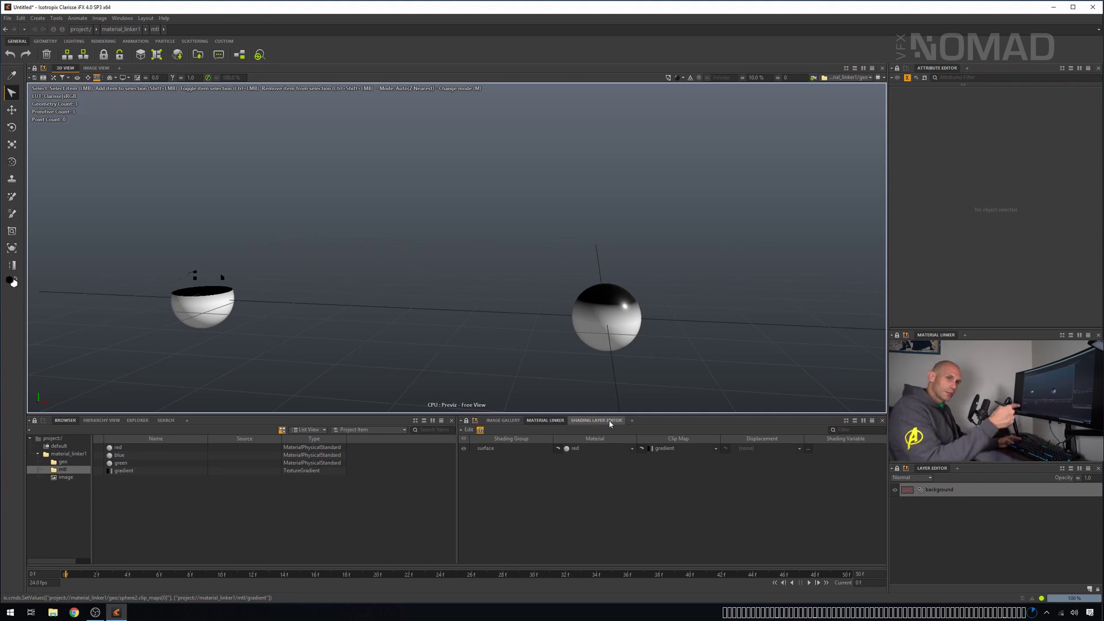
{"action": "double_click", "coordinate": [683, 450]}
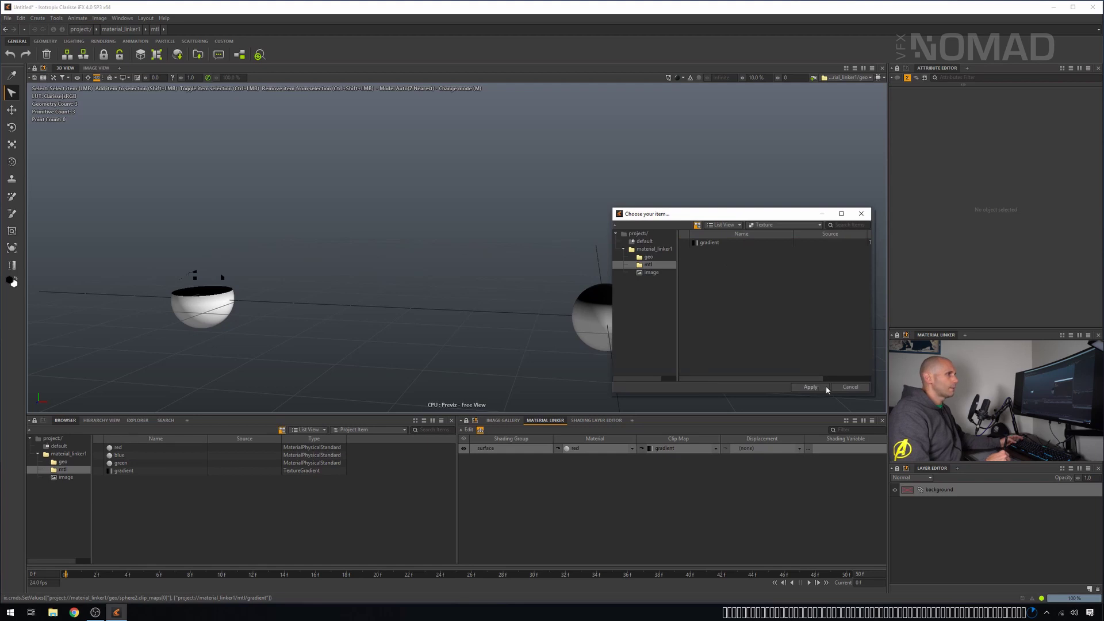
{"action": "left_click", "coordinate": [817, 386]}
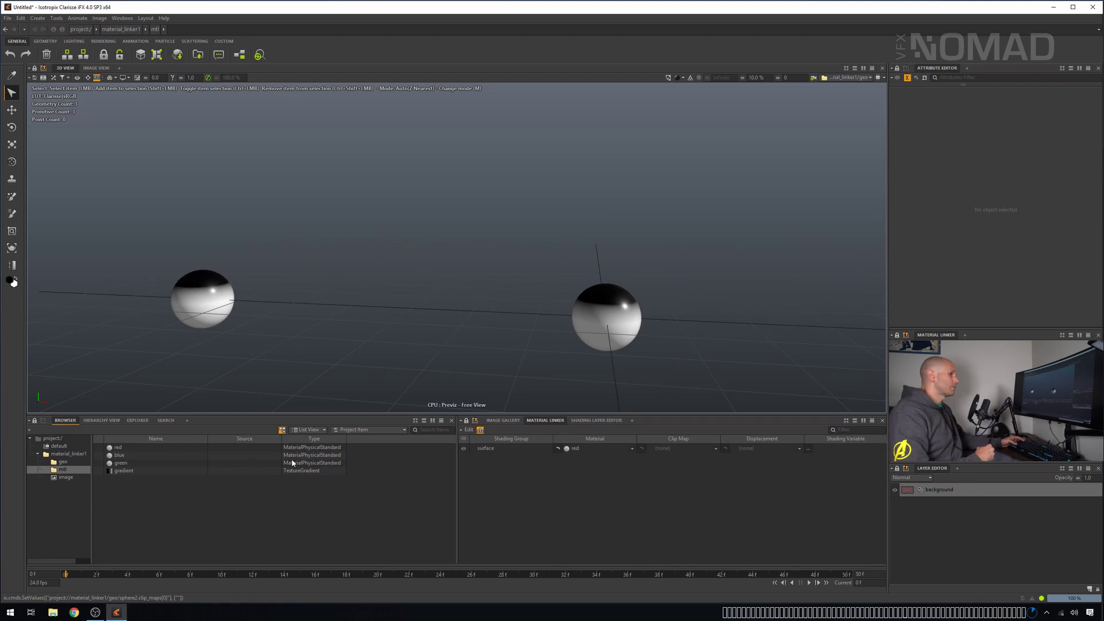
Step: Create a Displacement item in the mtl context and review its bound, front value and front offset attributes
{"action": "right_click", "coordinate": [131, 496]}
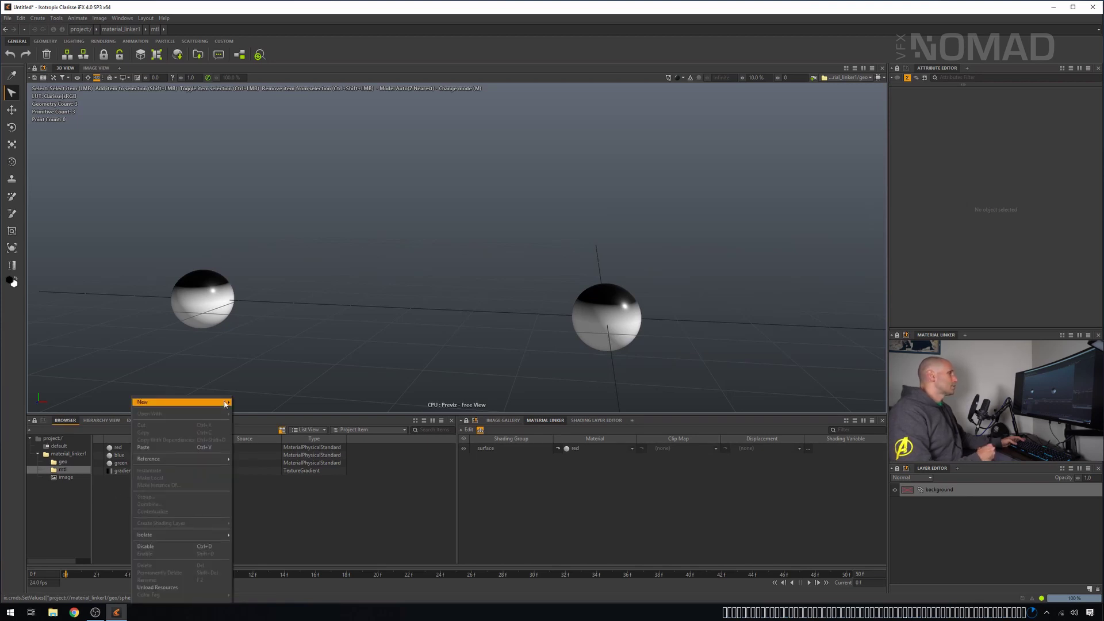
{"action": "mouse_move", "coordinate": [189, 402]}
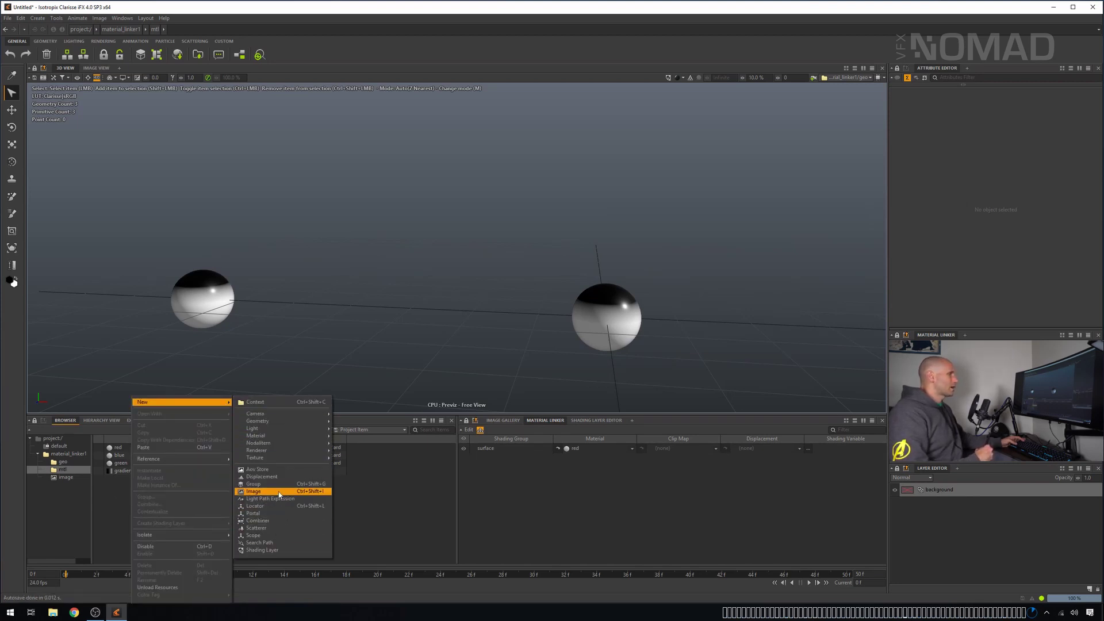
{"action": "left_click", "coordinate": [278, 478]}
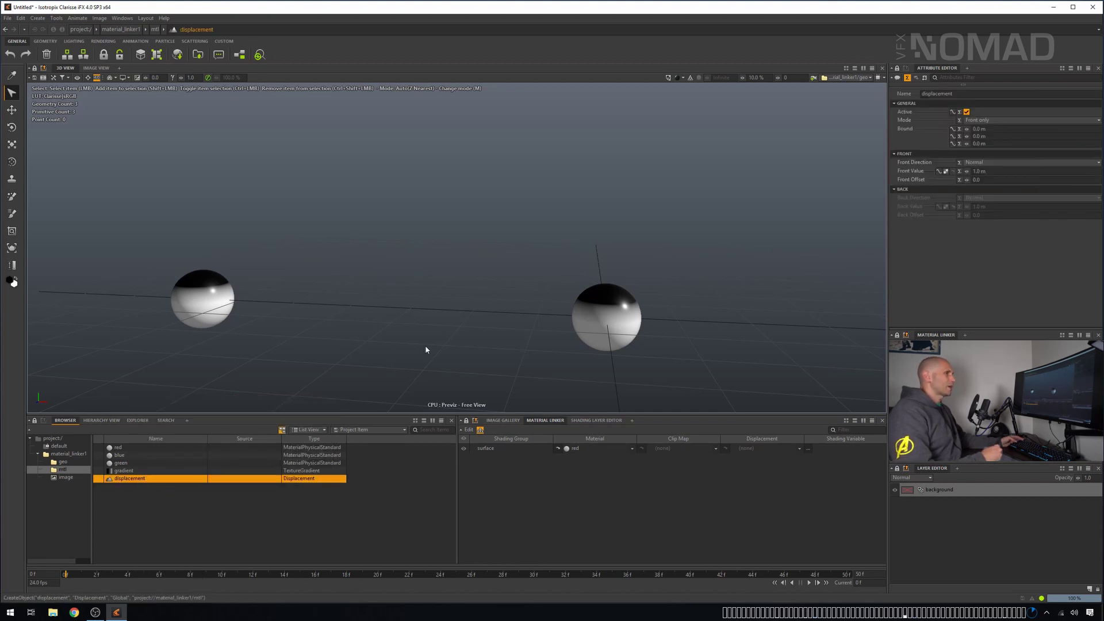
{"action": "left_click", "coordinate": [979, 129]}
{"action": "left_click", "coordinate": [978, 136]}
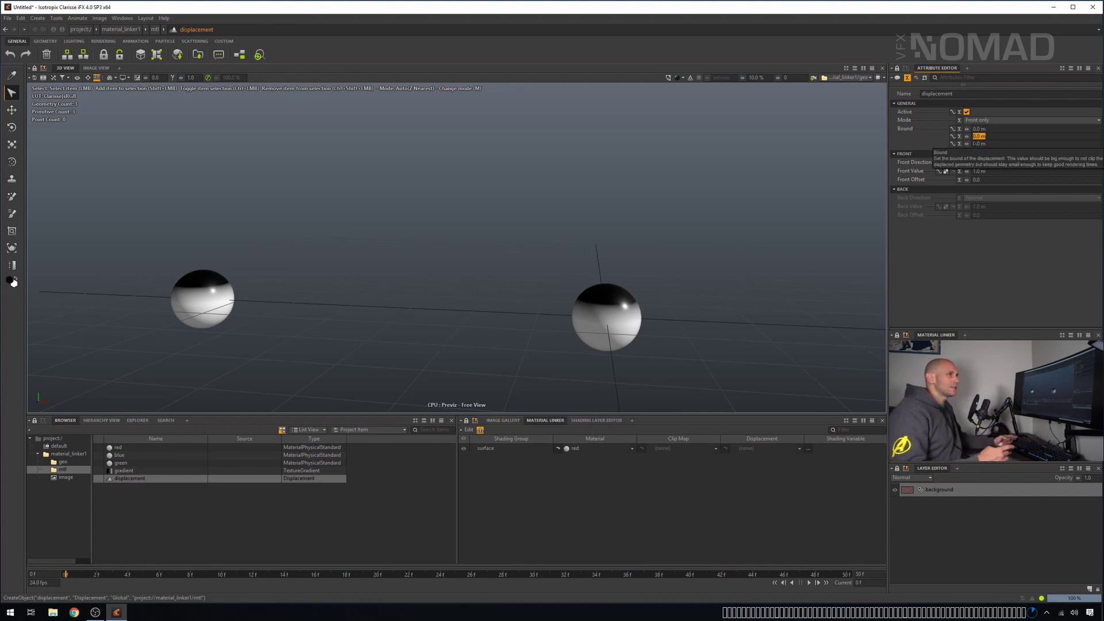
{"action": "left_click", "coordinate": [978, 180]}
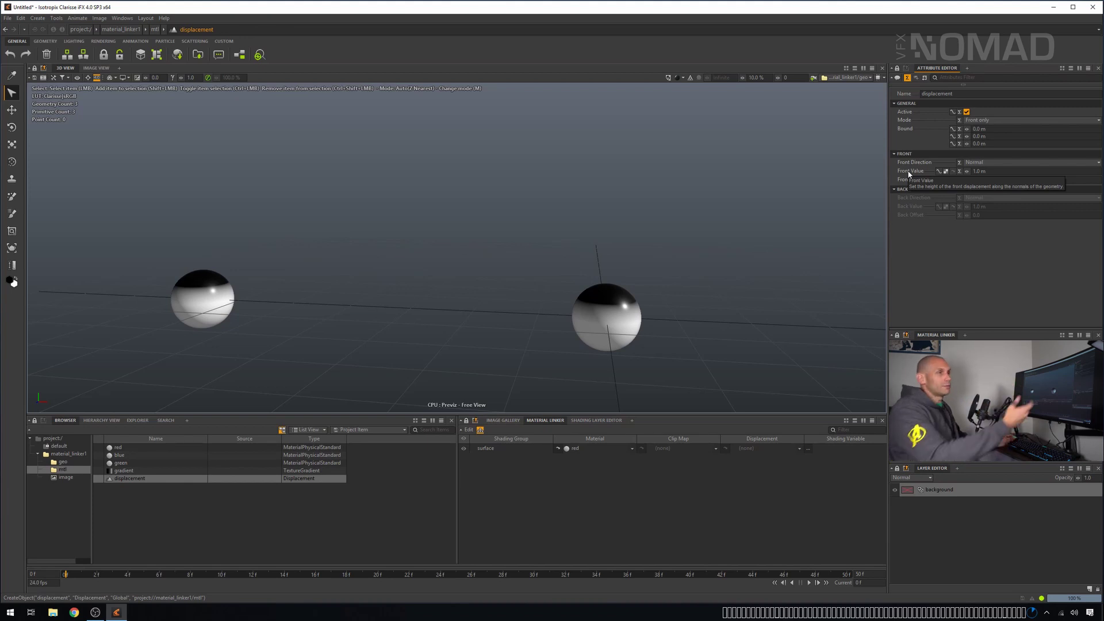
Step: Create a Cellular Noise texture in the mtl context
{"action": "left_click", "coordinate": [135, 504]}
{"action": "right_click", "coordinate": [137, 506]}
{"action": "mouse_move", "coordinate": [212, 405]}
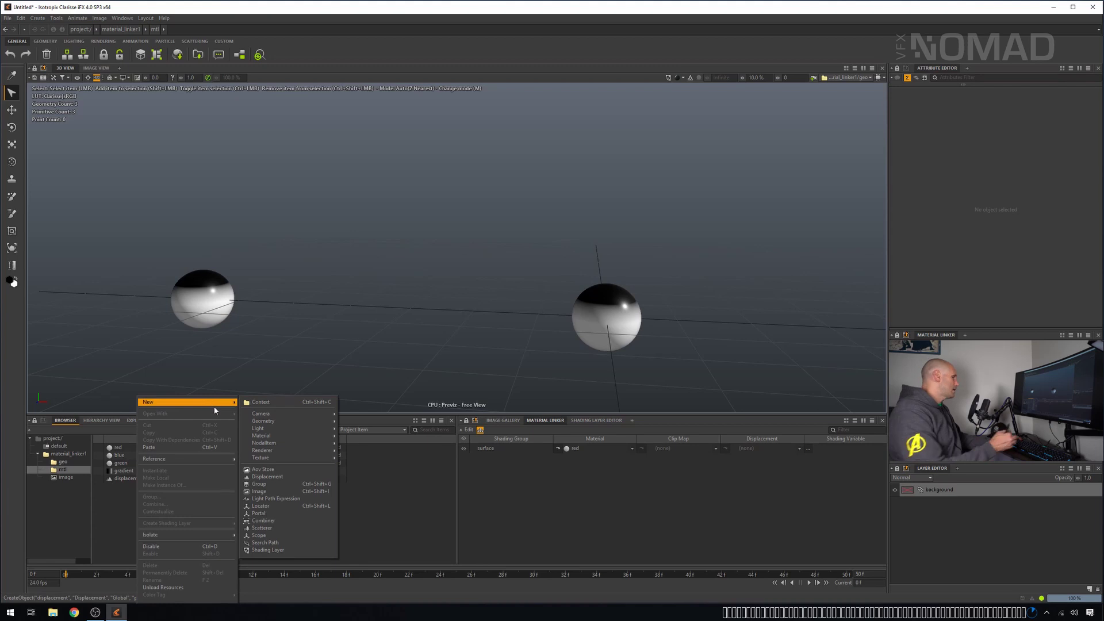
{"action": "type", "text": "noise"}
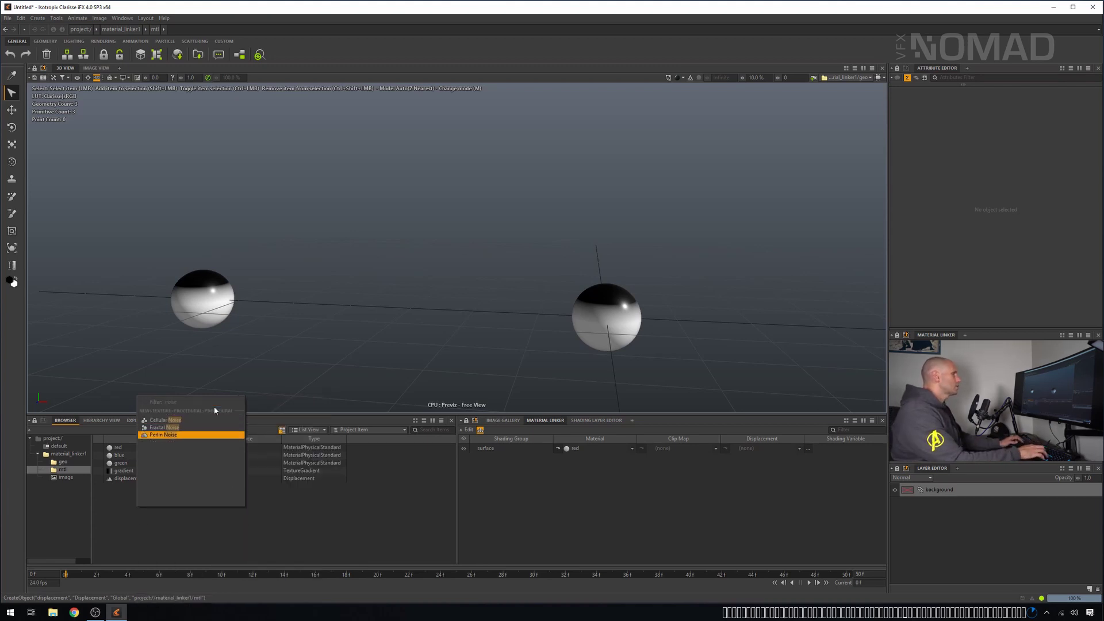
{"action": "key", "text": "Return"}
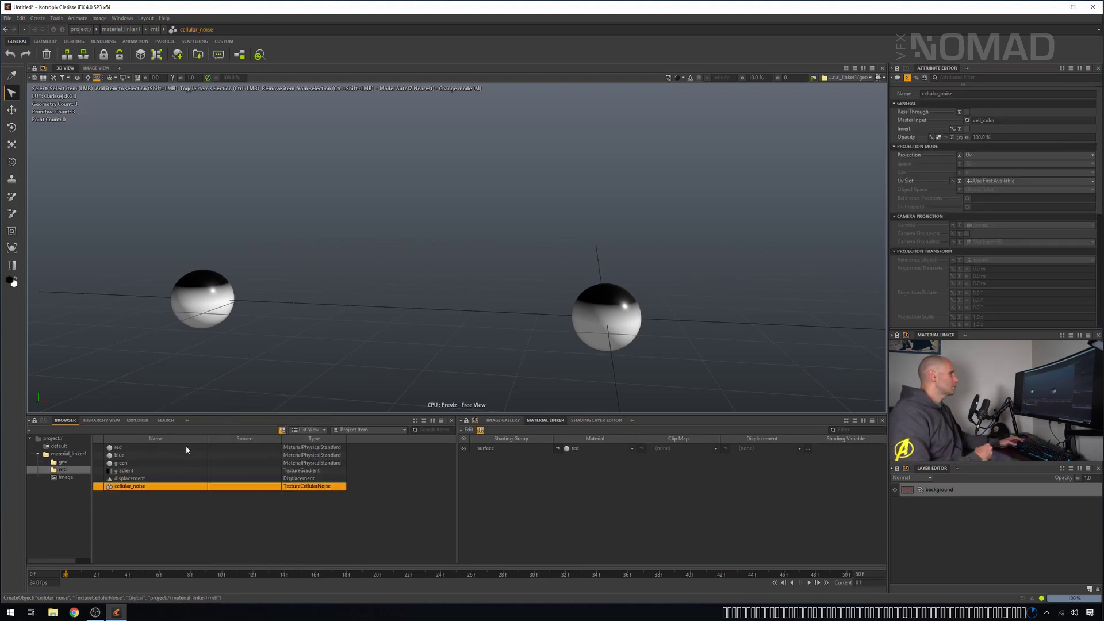
Step: Connect the cellular noise texture to the red material's diffuse front color and inspect the pattern on sphere2 up close
{"action": "left_click", "coordinate": [129, 448]}
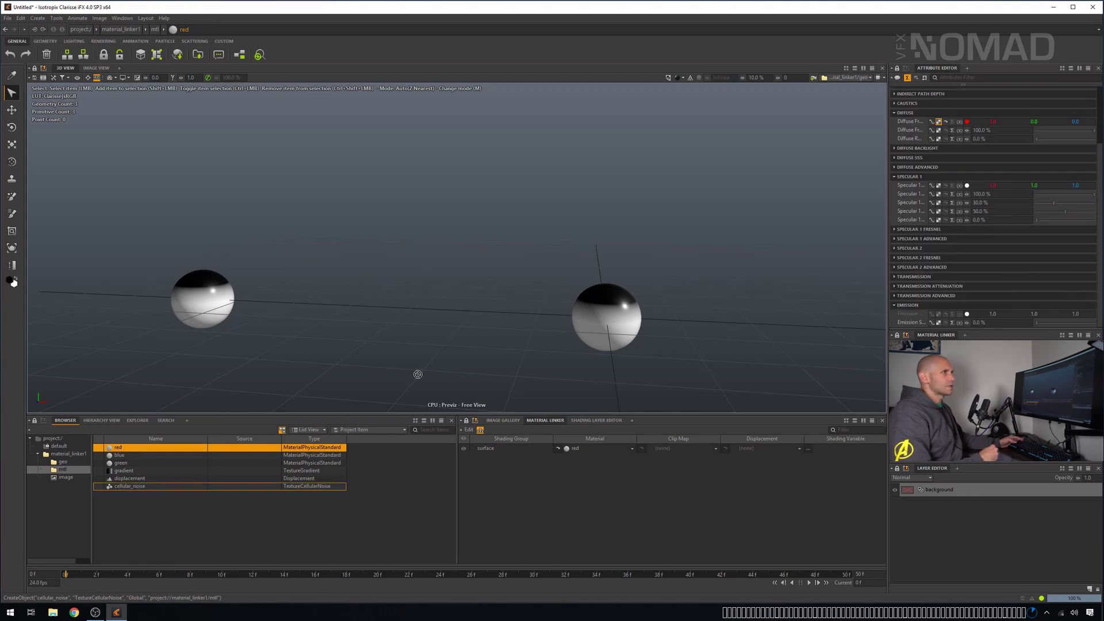
{"action": "left_click_drag", "start_coordinate": [945, 155], "coordinate": [938, 122]}
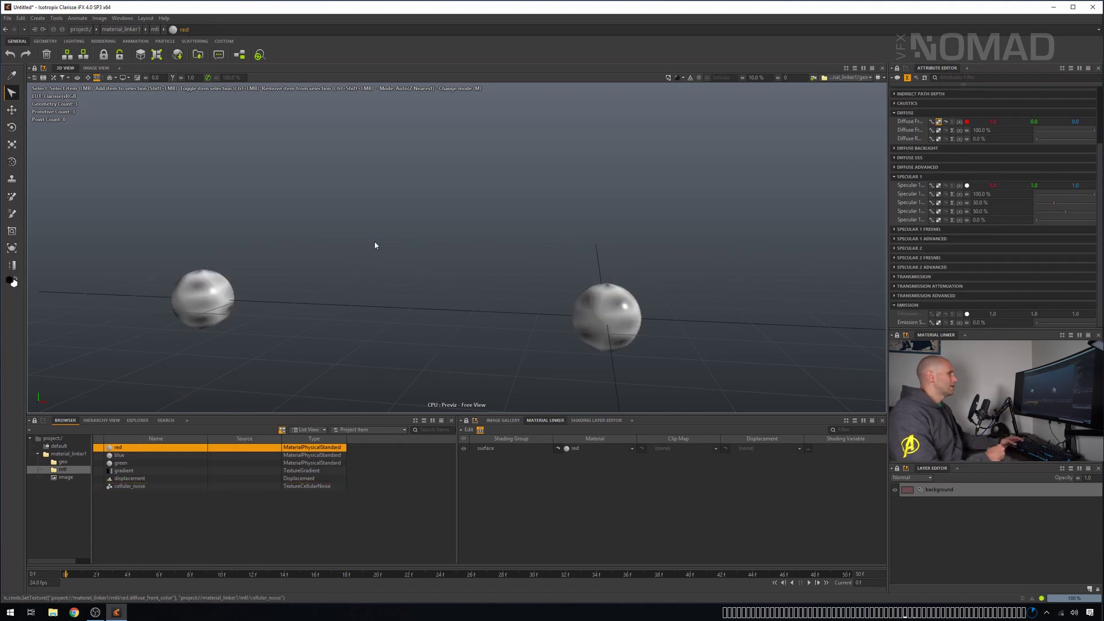
{"action": "left_click_drag", "start_coordinate": [340, 293], "coordinate": [253, 304], "text": "alt"}
{"action": "middle_click_drag", "start_coordinate": [253, 305], "coordinate": [316, 281], "text": "alt"}
{"action": "right_click_drag", "start_coordinate": [315, 282], "coordinate": [384, 314], "text": "alt"}
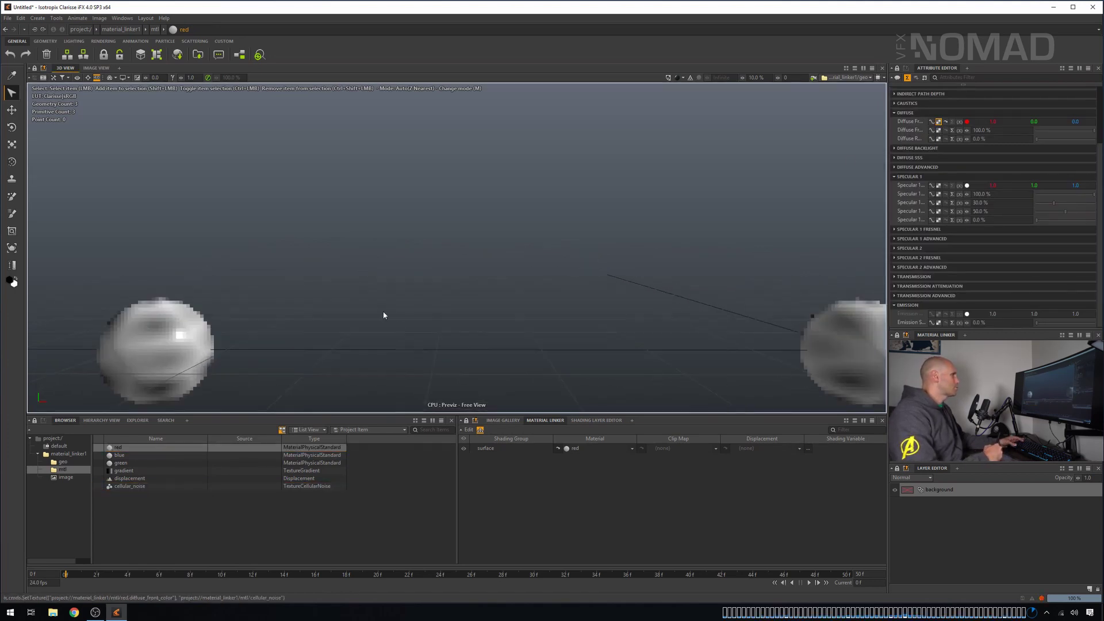
{"action": "middle_click_drag", "start_coordinate": [384, 315], "coordinate": [414, 272], "text": "alt"}
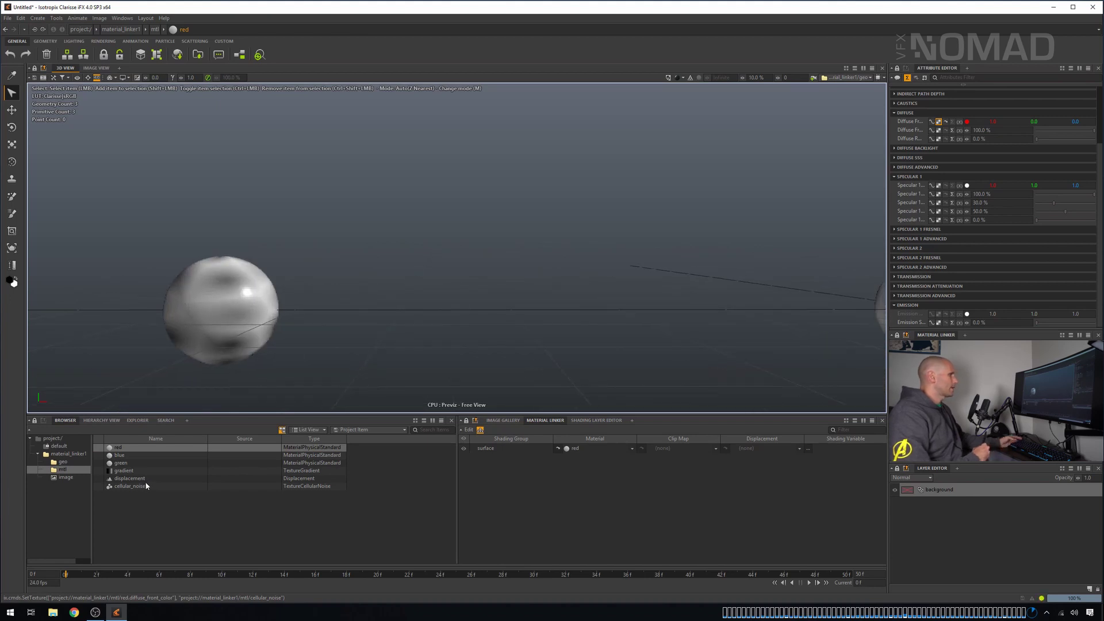
Step: Link the displacement item to sphere2's surface and connect the cellular noise texture to the displacement's front value
{"action": "left_click_drag", "start_coordinate": [140, 481], "coordinate": [759, 454]}
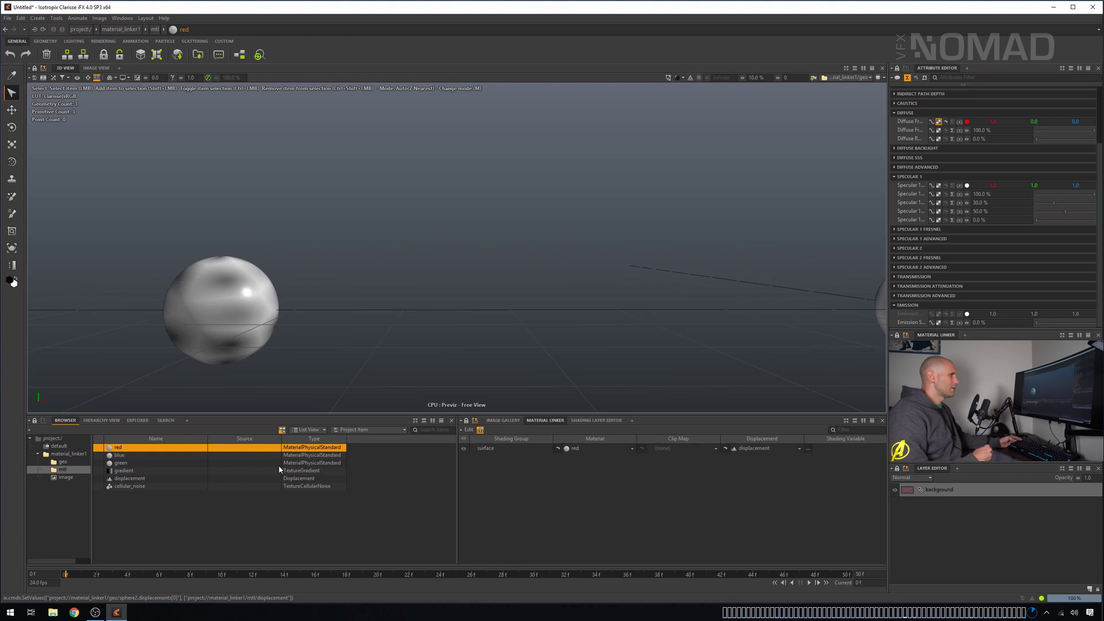
{"action": "left_click", "coordinate": [202, 480]}
{"action": "left_click_drag", "start_coordinate": [143, 486], "coordinate": [946, 173]}
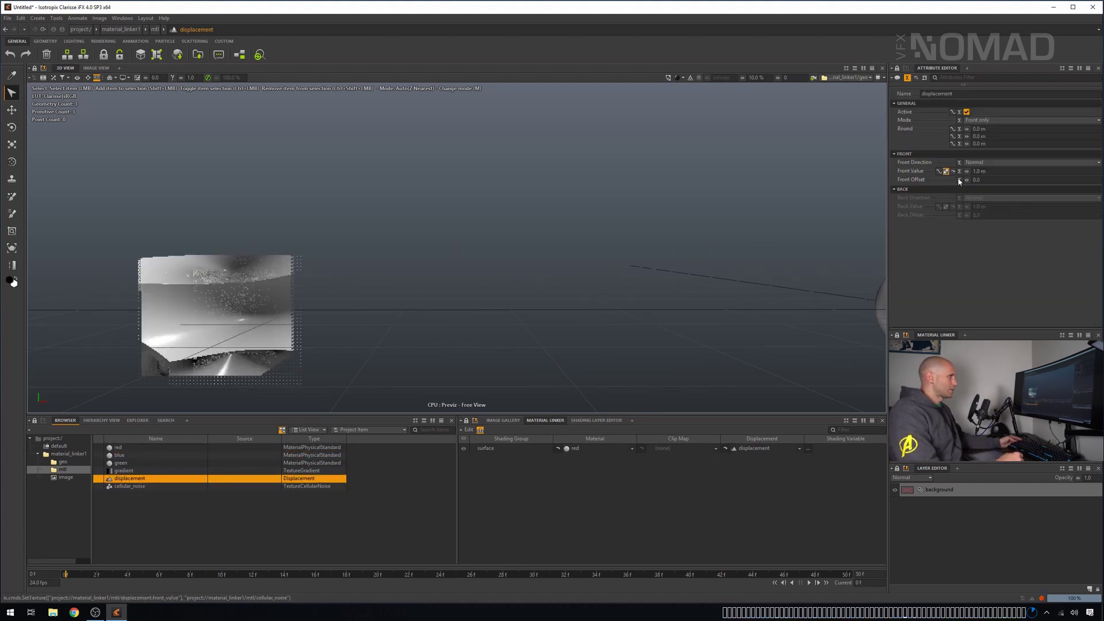
Step: Set the displacement's bound to 1 m on all three axes
{"action": "left_click_drag", "start_coordinate": [459, 297], "coordinate": [431, 330], "text": "alt"}
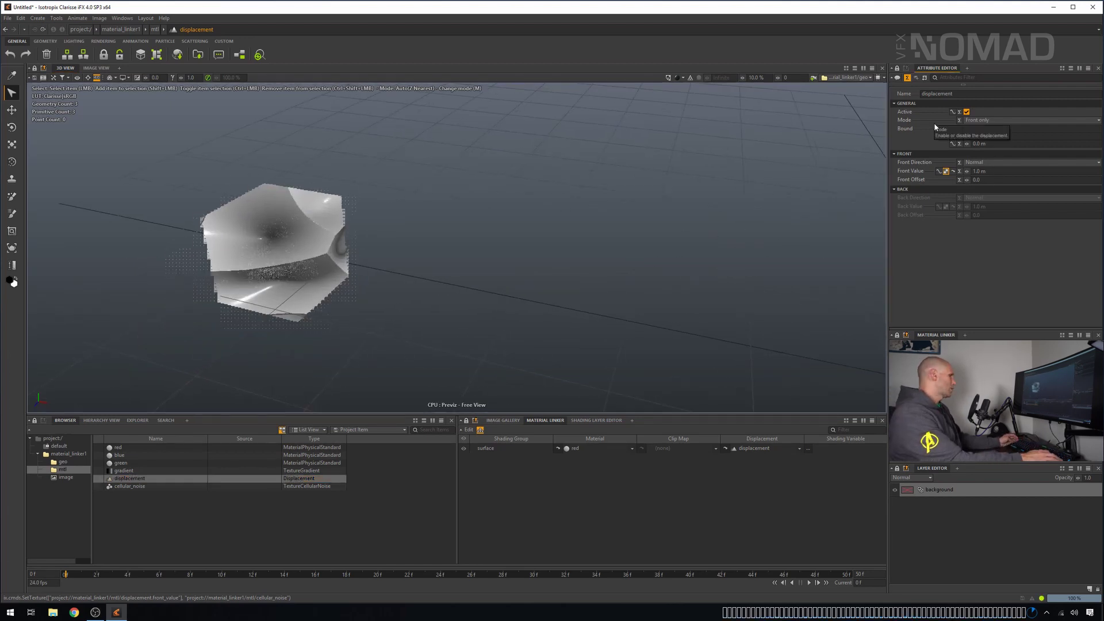
{"action": "type", "text": "1"}
{"action": "key", "text": "Tab"}
{"action": "type", "text": "1"}
{"action": "key", "text": "Tab"}
{"action": "type", "text": "1"}
{"action": "key", "text": "Tab"}
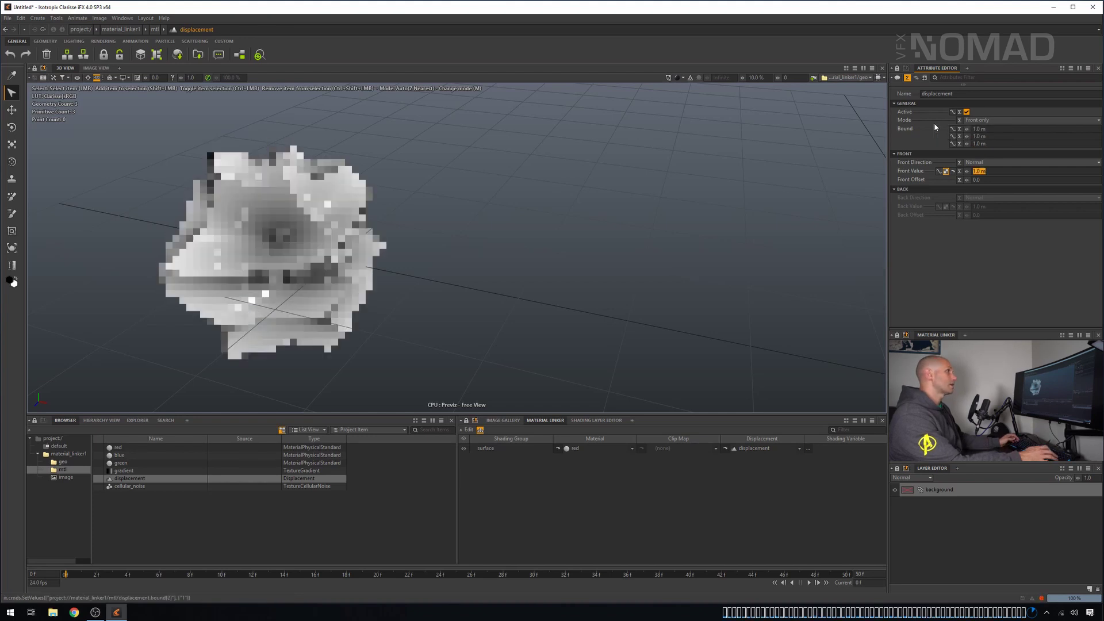
Step: Examine the displaced sphere2 and its bounding box from several angles, and return to the mtl context
{"action": "left_click_drag", "start_coordinate": [451, 271], "coordinate": [389, 238], "text": "alt"}
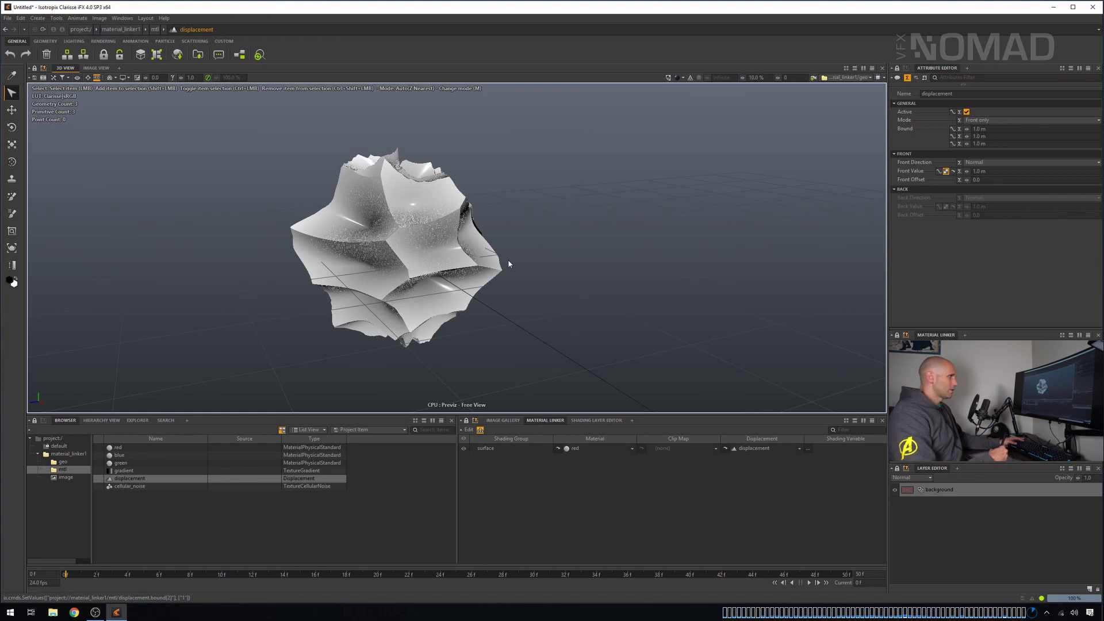
{"action": "middle_click_drag", "start_coordinate": [519, 255], "coordinate": [507, 257], "text": "alt"}
{"action": "left_click_drag", "start_coordinate": [507, 260], "coordinate": [533, 235], "text": "alt"}
{"action": "left_click", "coordinate": [418, 253]}
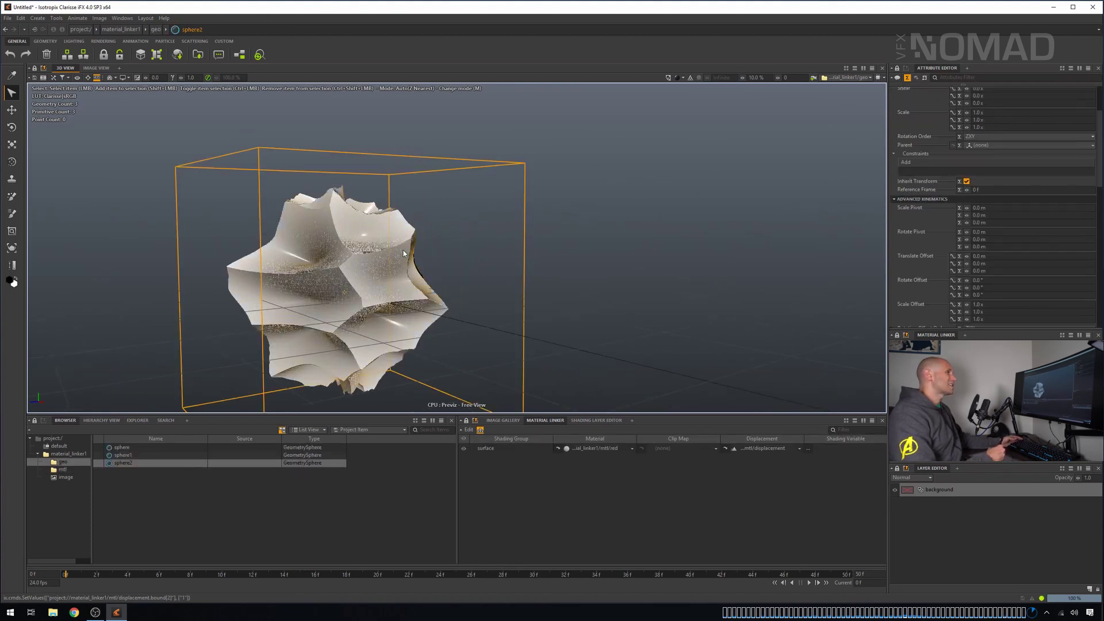
{"action": "left_click_drag", "start_coordinate": [417, 253], "coordinate": [497, 283], "text": "alt"}
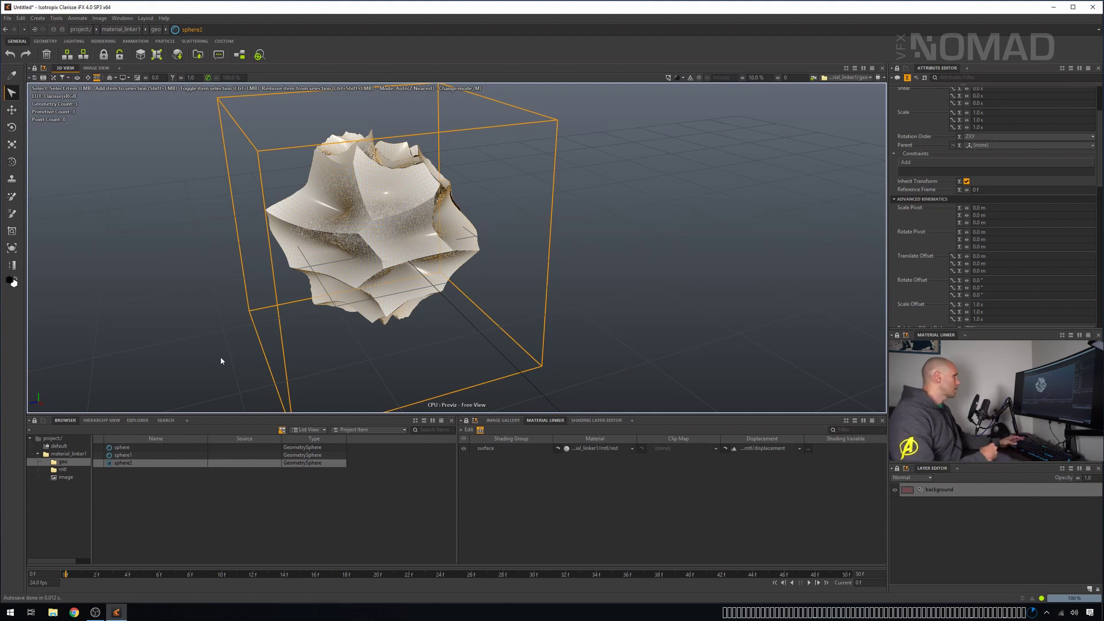
{"action": "left_click", "coordinate": [81, 470]}
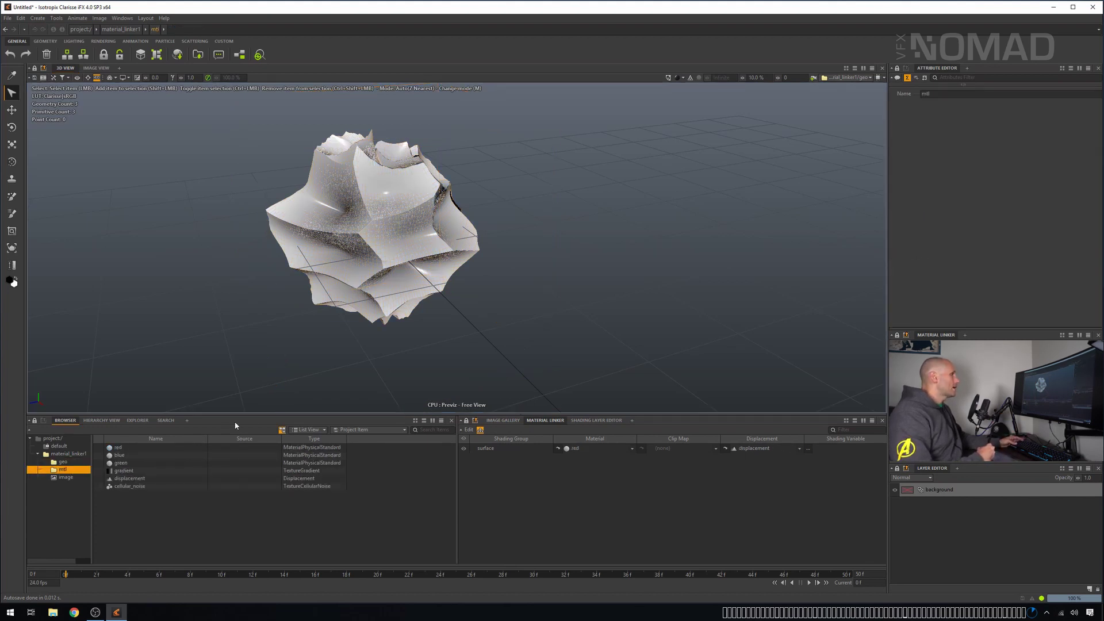
{"action": "mouse_move", "coordinate": [512, 286]}
{"action": "left_mouse_down", "text": "alt"}
{"action": "mouse_move", "coordinate": [412, 249]}
{"action": "mouse_move", "coordinate": [529, 273]}
{"action": "left_mouse_up", "text": "alt"}
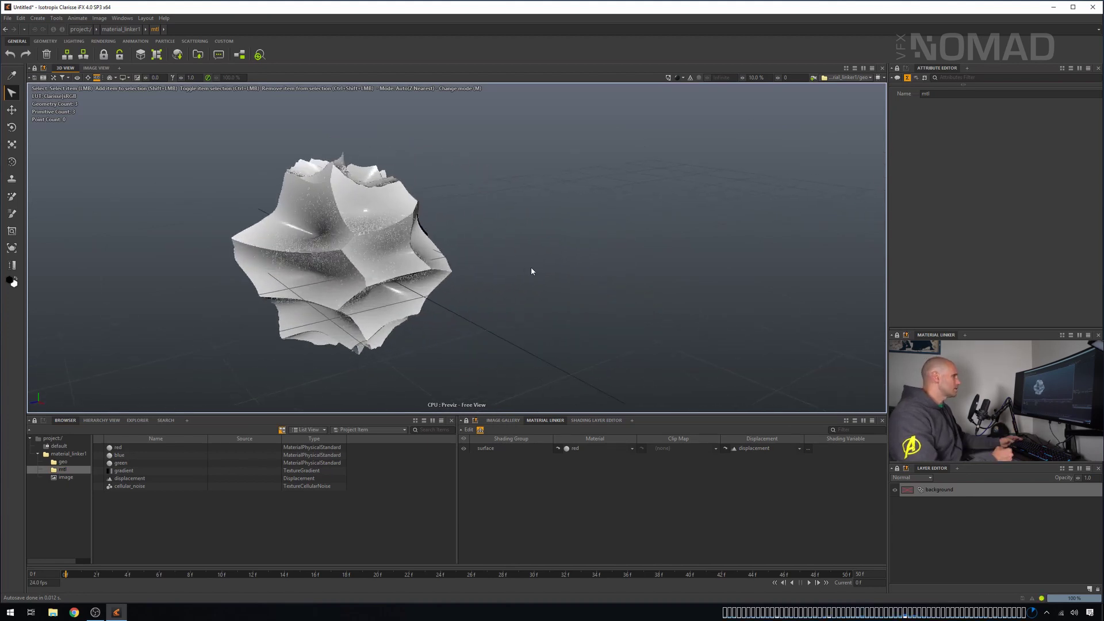